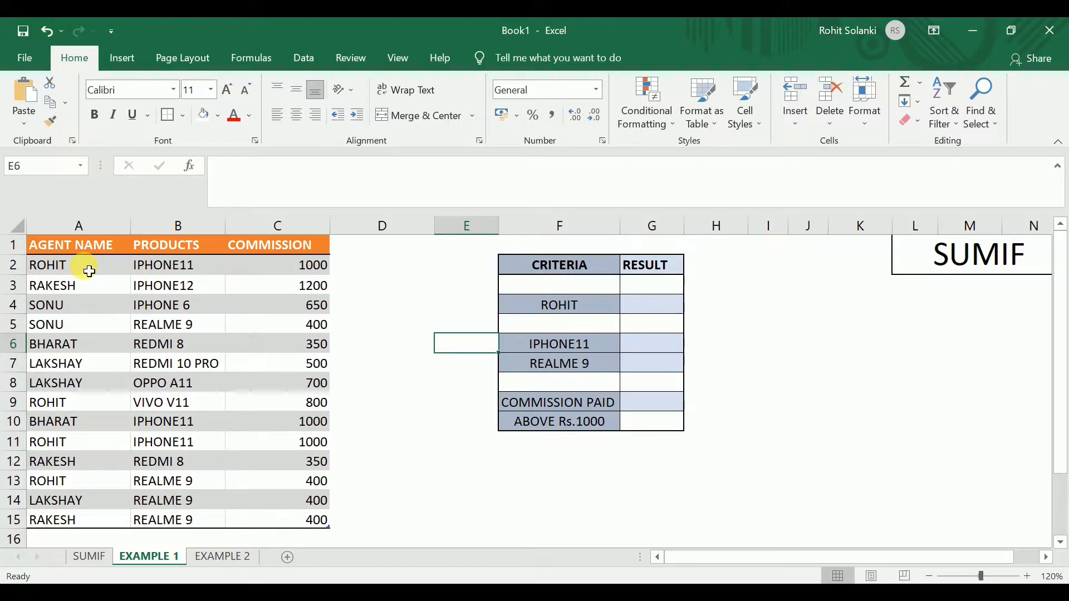
- Examine the agent name, product and commission data in A2:C15 and the agent criterion in F4
drag(85, 266, 80, 529)
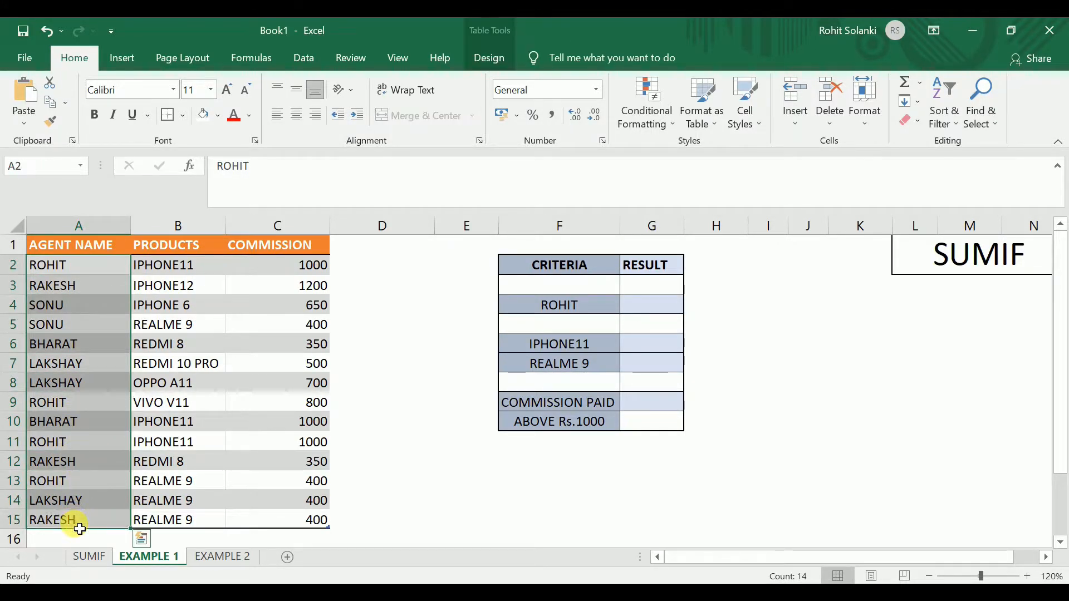
drag(175, 268, 205, 521)
drag(282, 270, 315, 533)
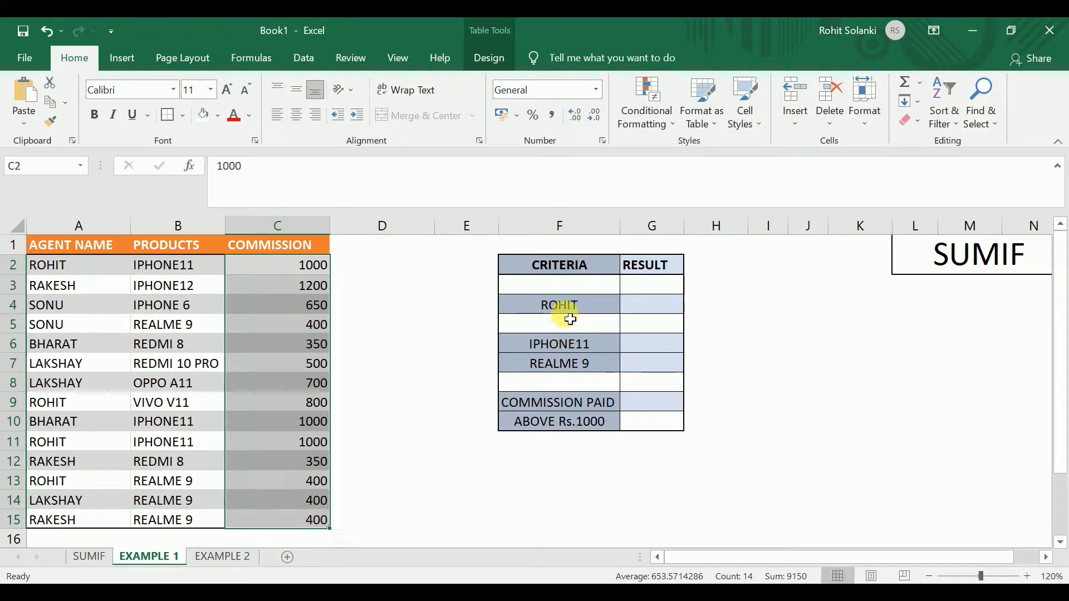
click(567, 309)
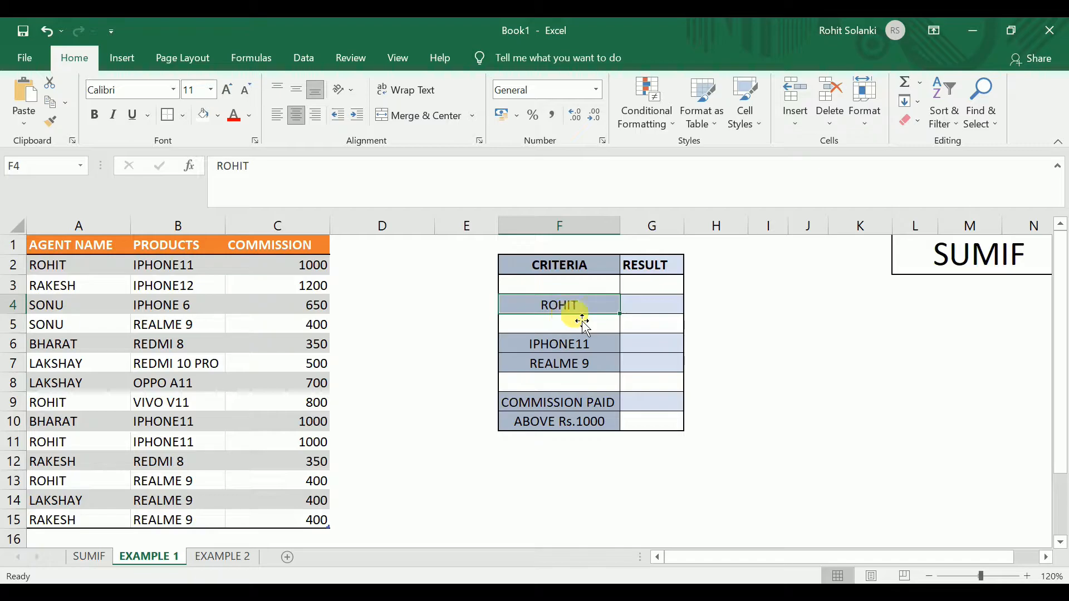
- Total the commission for the agent in F4 by entering =SUMIF(Table1[AGENT NAME],F4,Table1[COMMISSION]) in G4
click(650, 310)
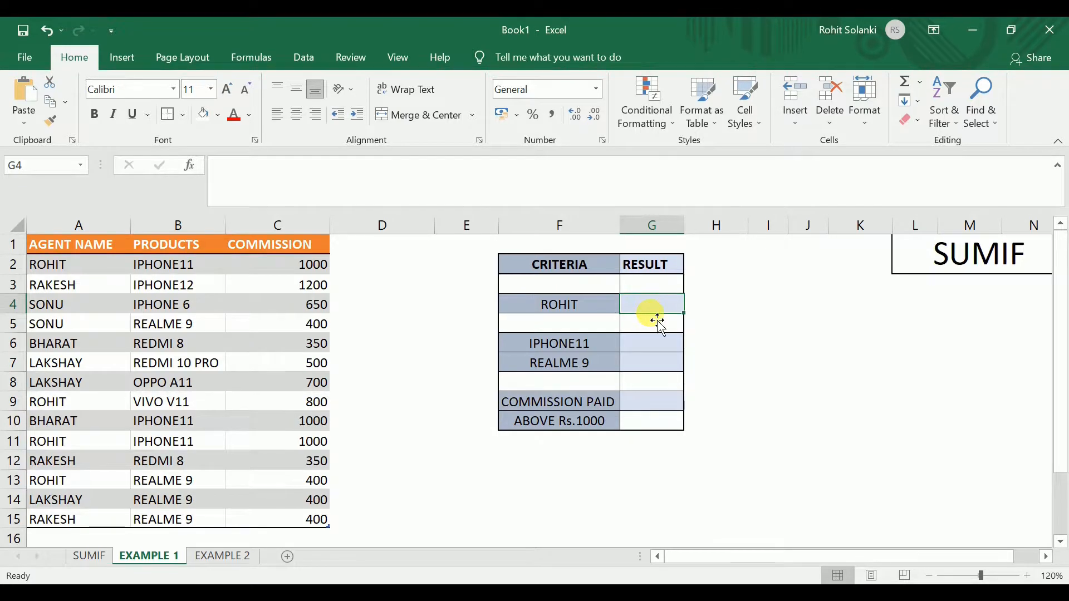
text(=SUM)
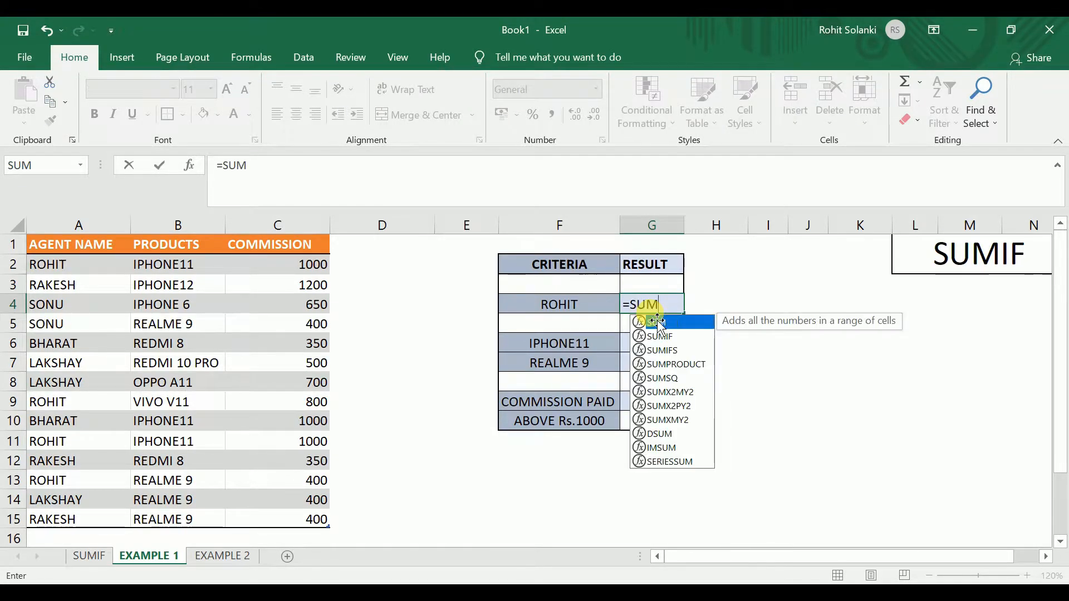
text(IF)
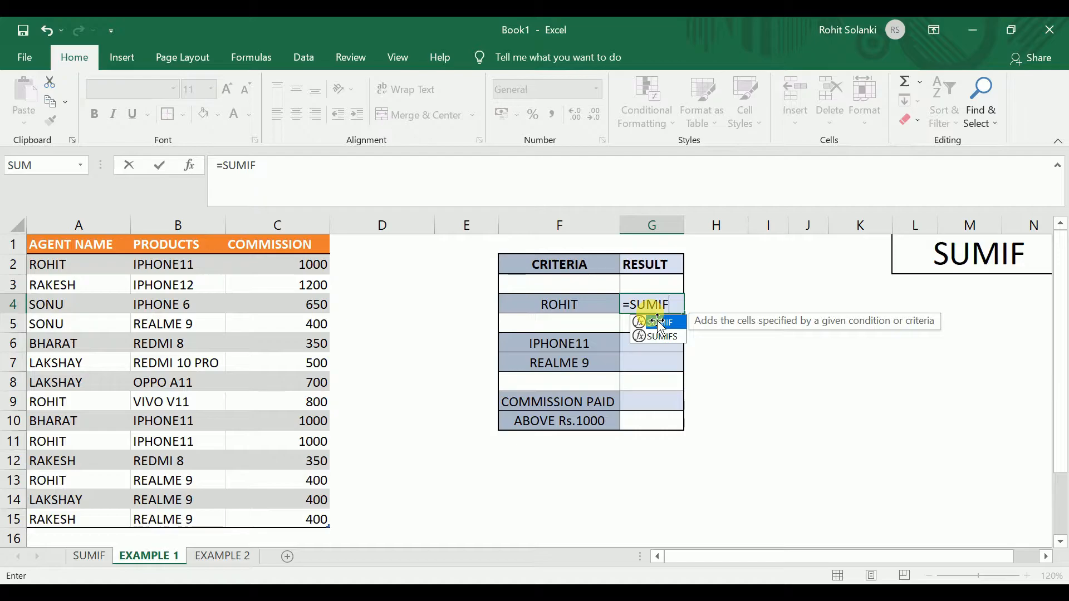
text(()
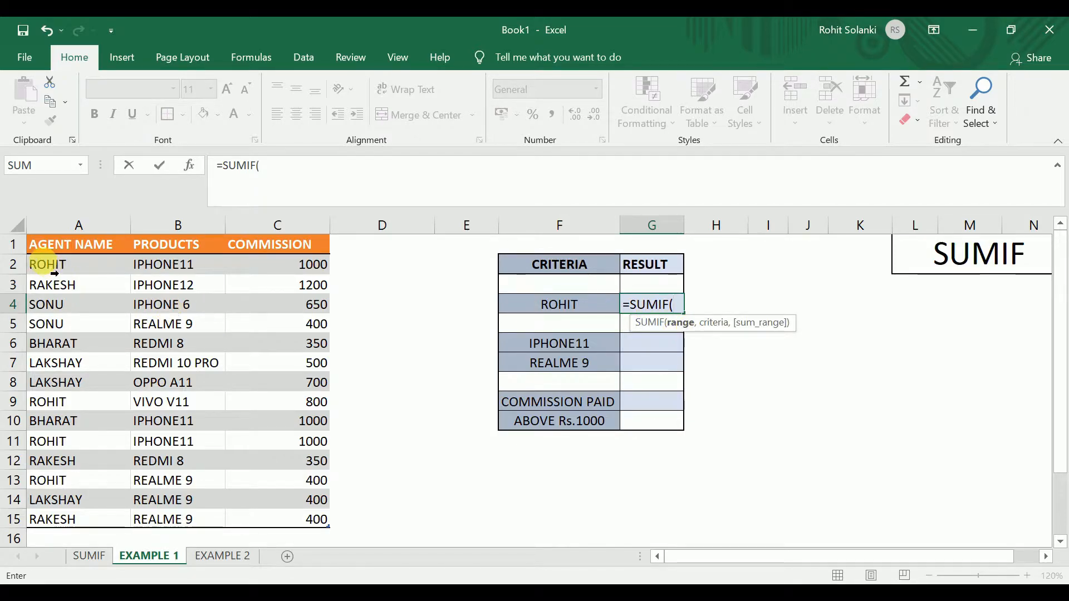
drag(72, 267, 87, 526)
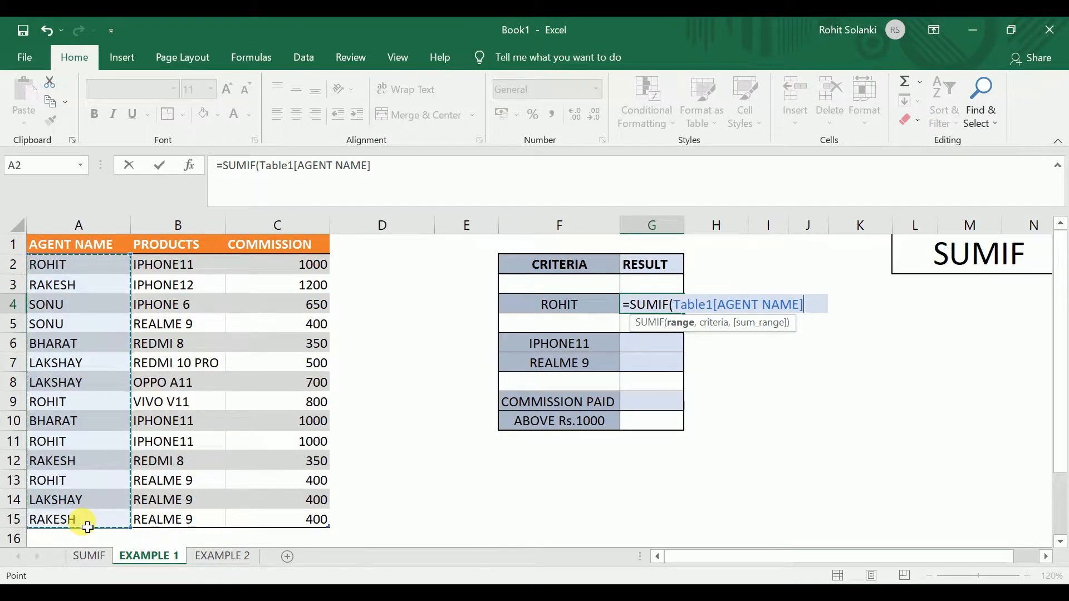
text(,)
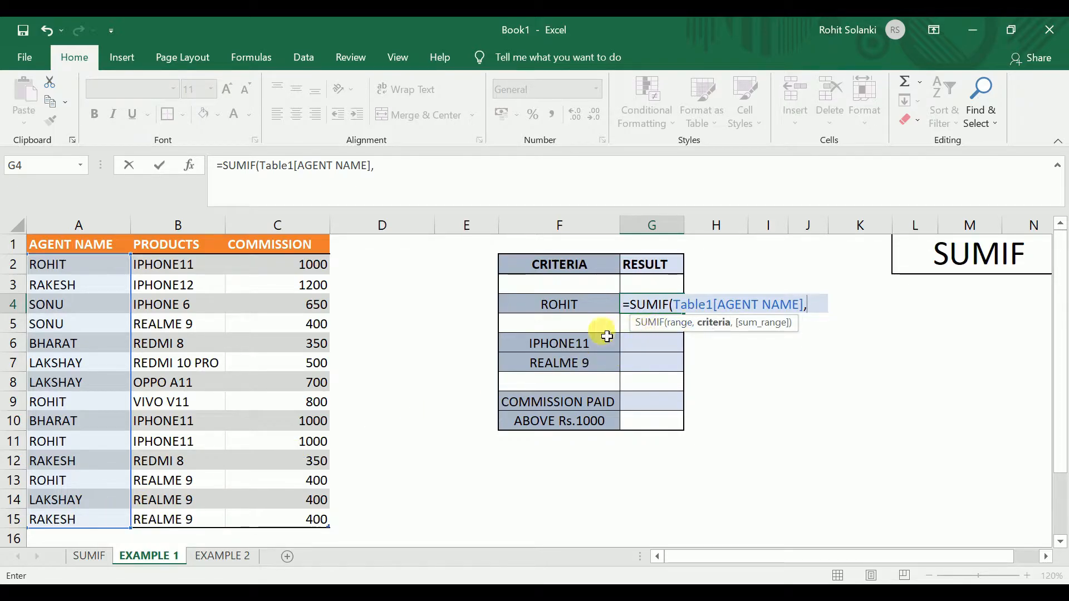
click(559, 306)
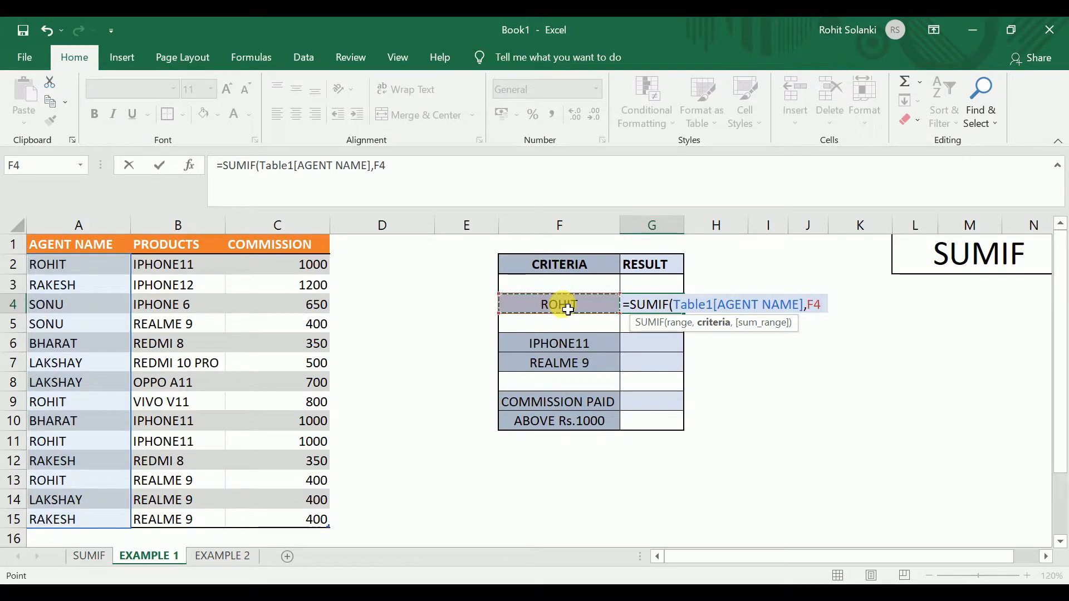
text(,)
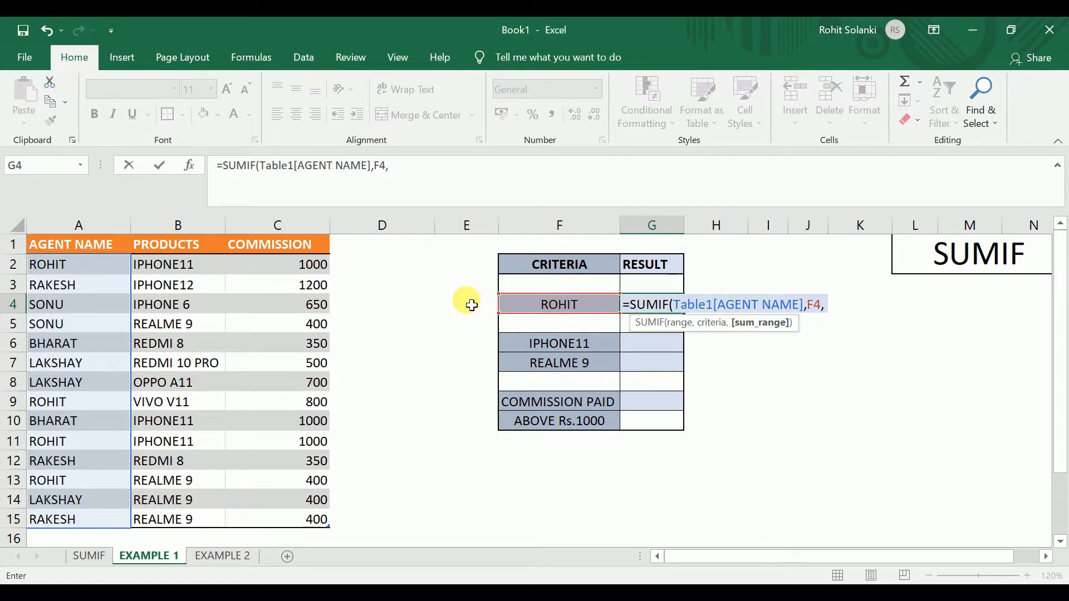
drag(274, 274, 292, 516)
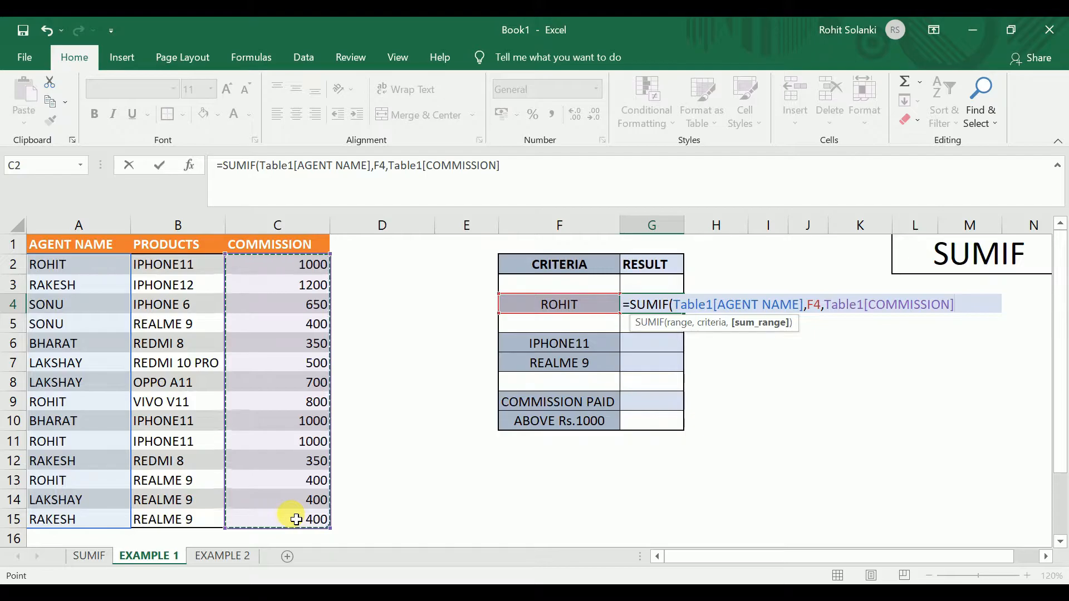
text())
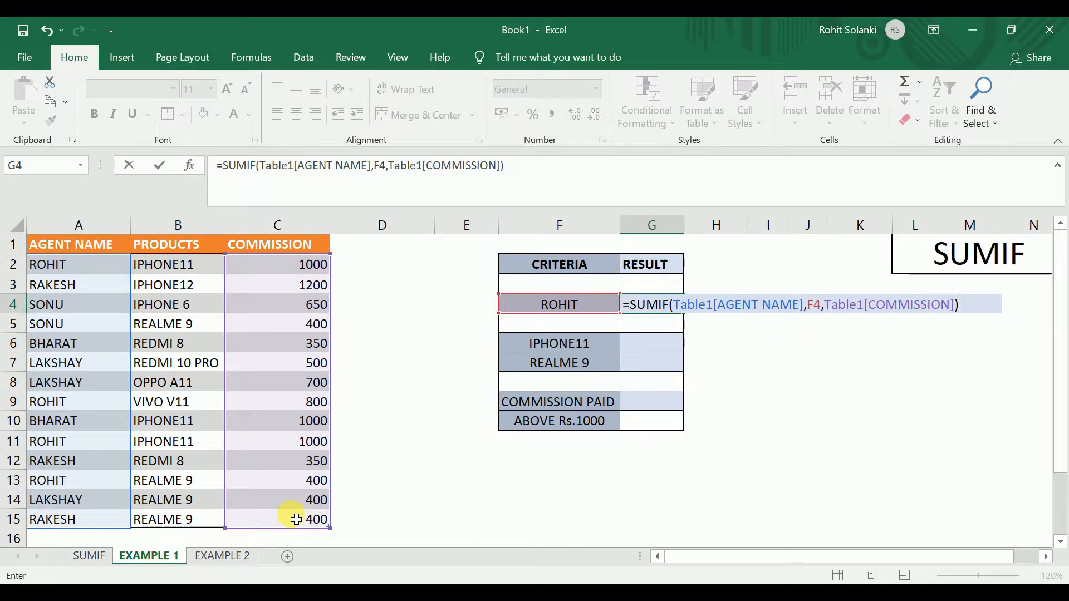
key(Return)
key(Up)
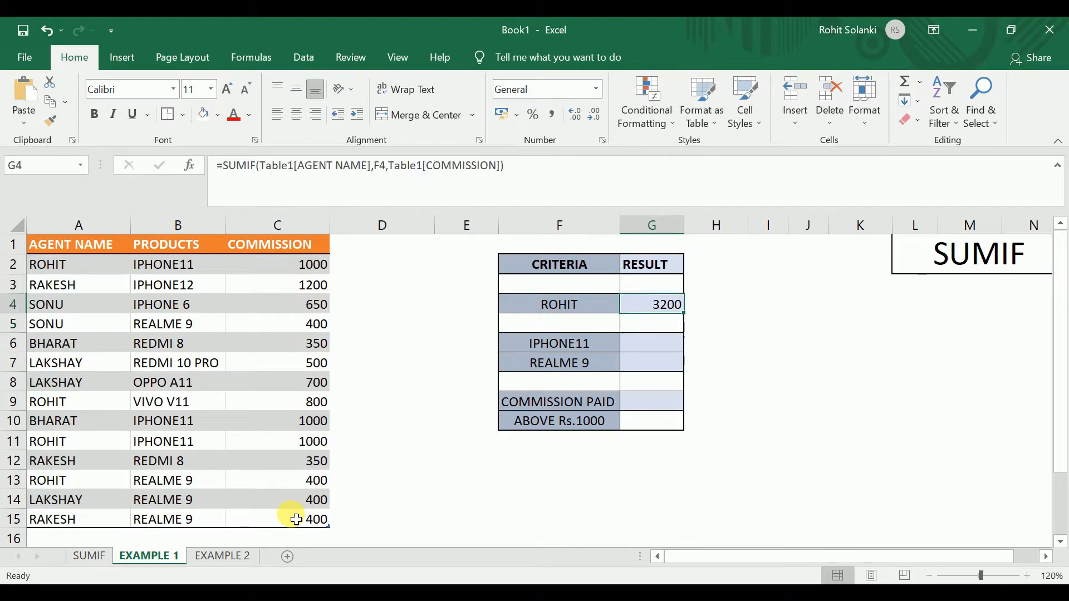
- Check the agent's total by selecting the matching commission cells C2, C9, C11 and C13 together
click(308, 264)
ctrl+click(287, 402)
ctrl+click(287, 442)
ctrl+click(290, 481)
- Total the IPHONE11 commission by entering =SUMIF(Table1[PRODUCTS],F6,Table1[COMMISSION]) in G6
click(646, 346)
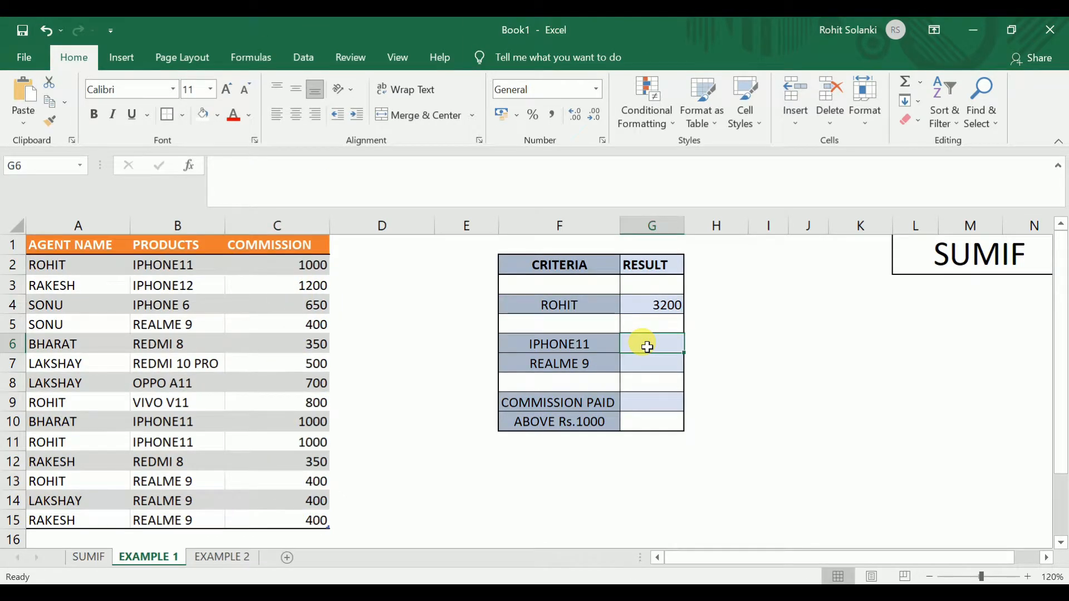
drag(585, 342, 591, 375)
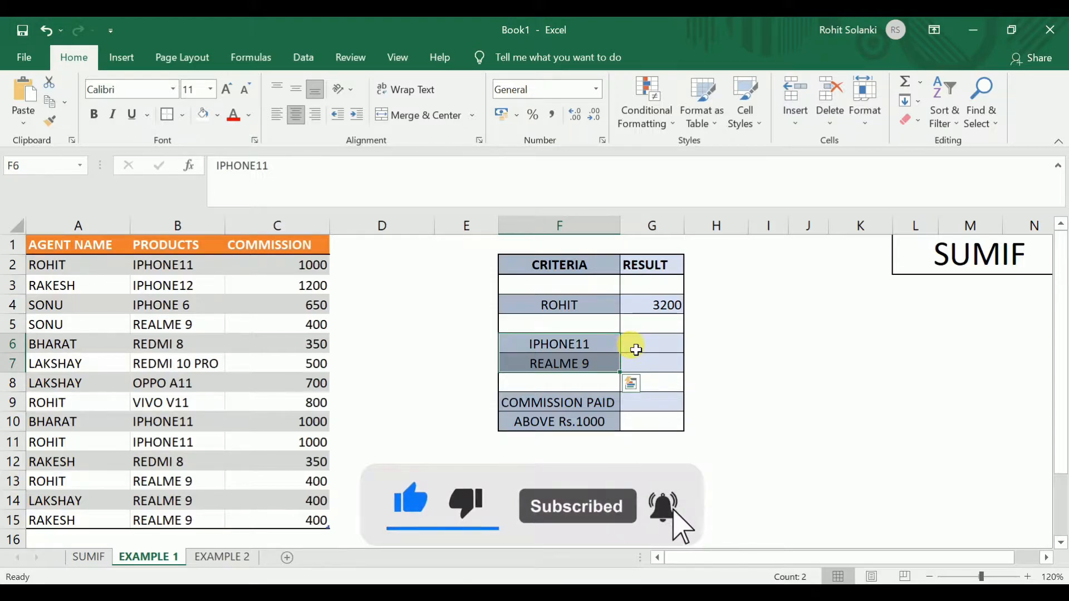
click(635, 351)
text(=)
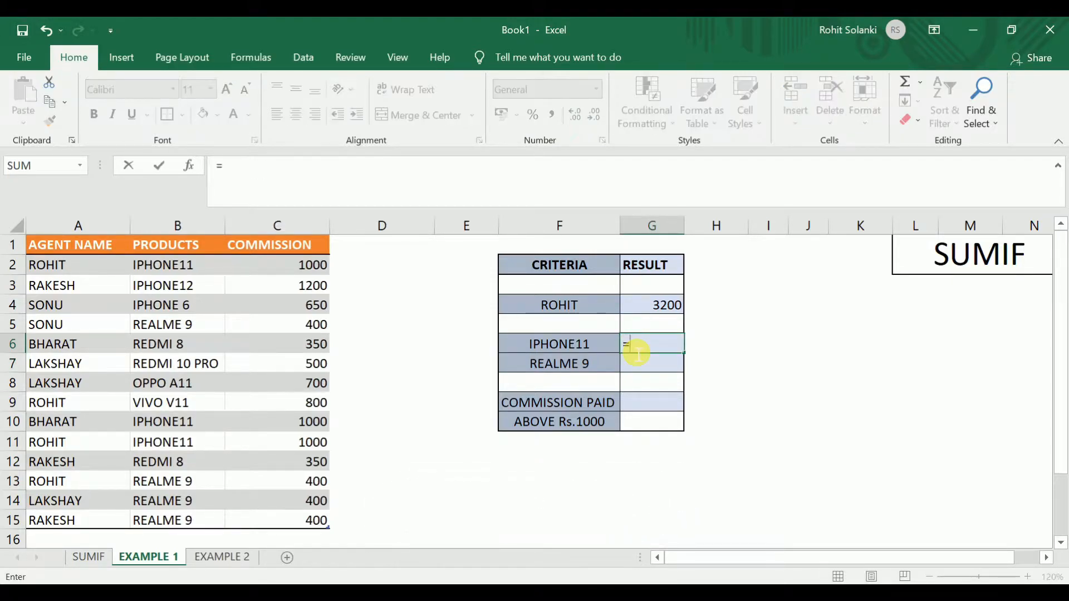
text(SUMIF)
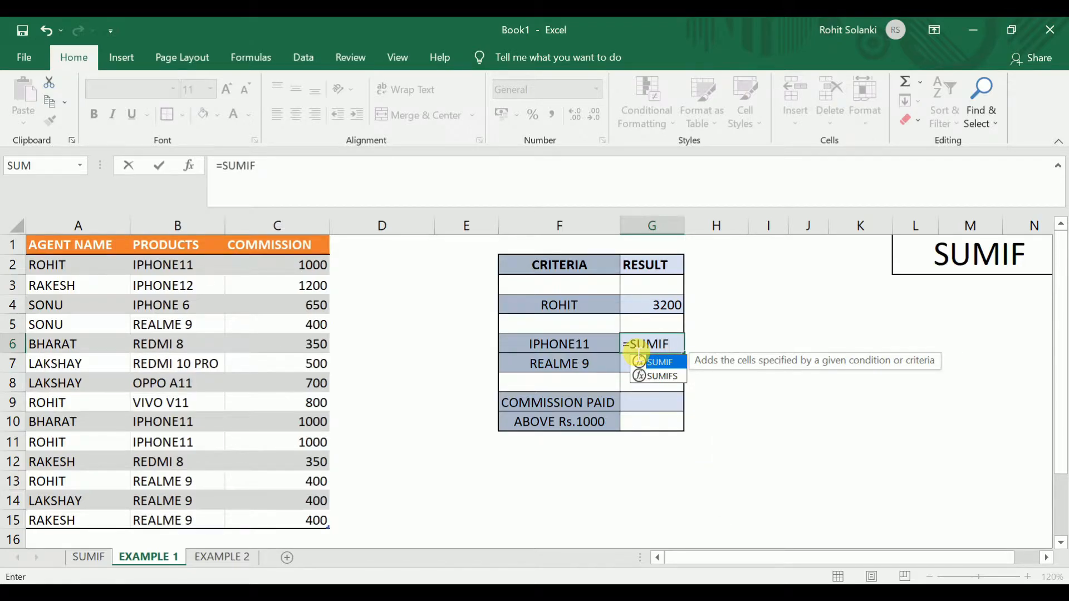
text(()
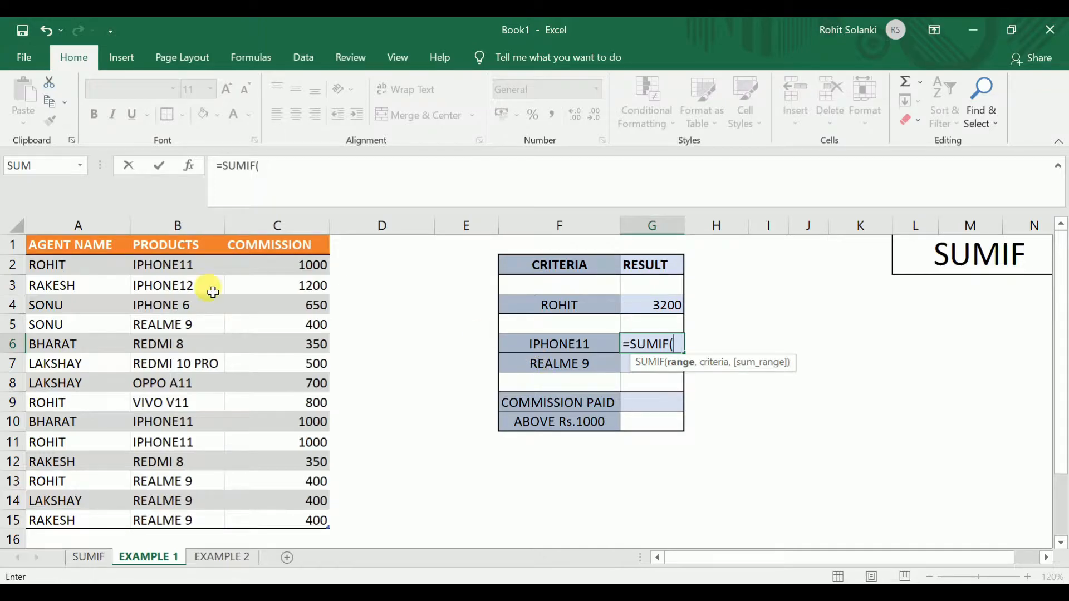
drag(179, 267, 184, 520)
text(,)
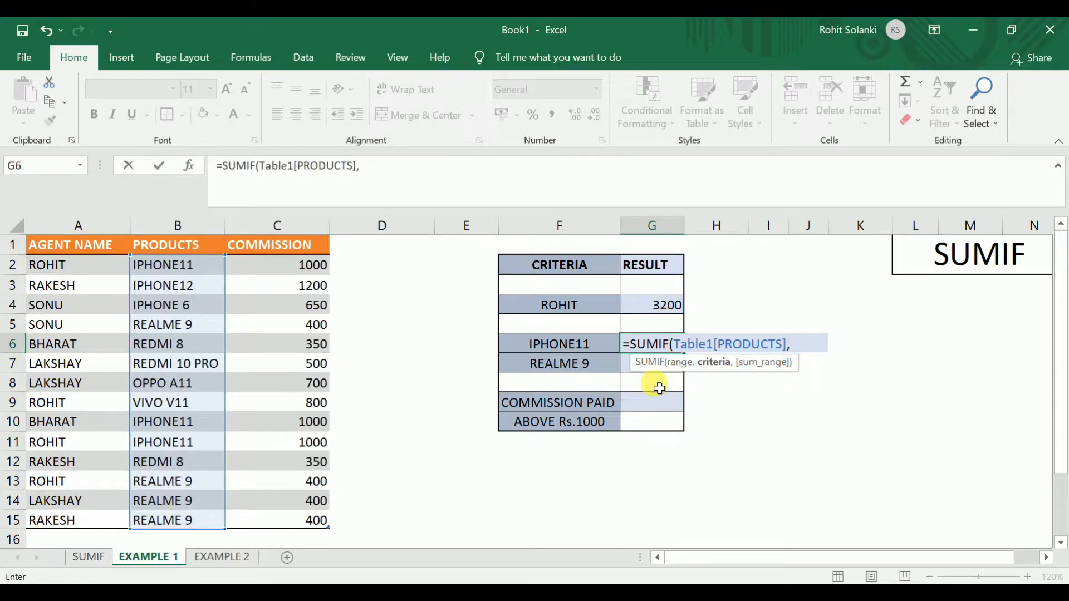
click(577, 346)
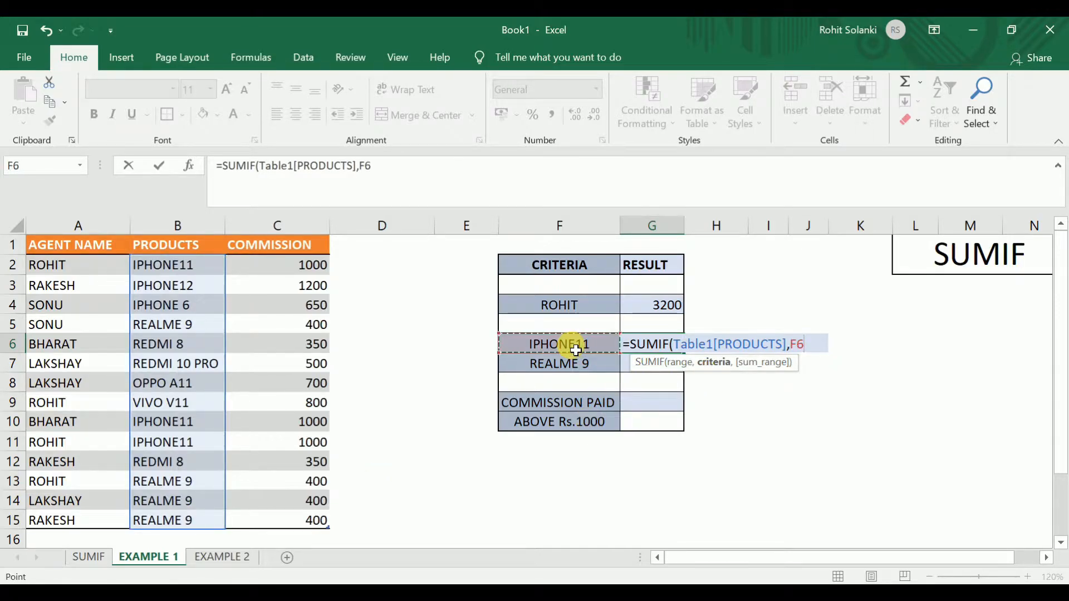
text(,)
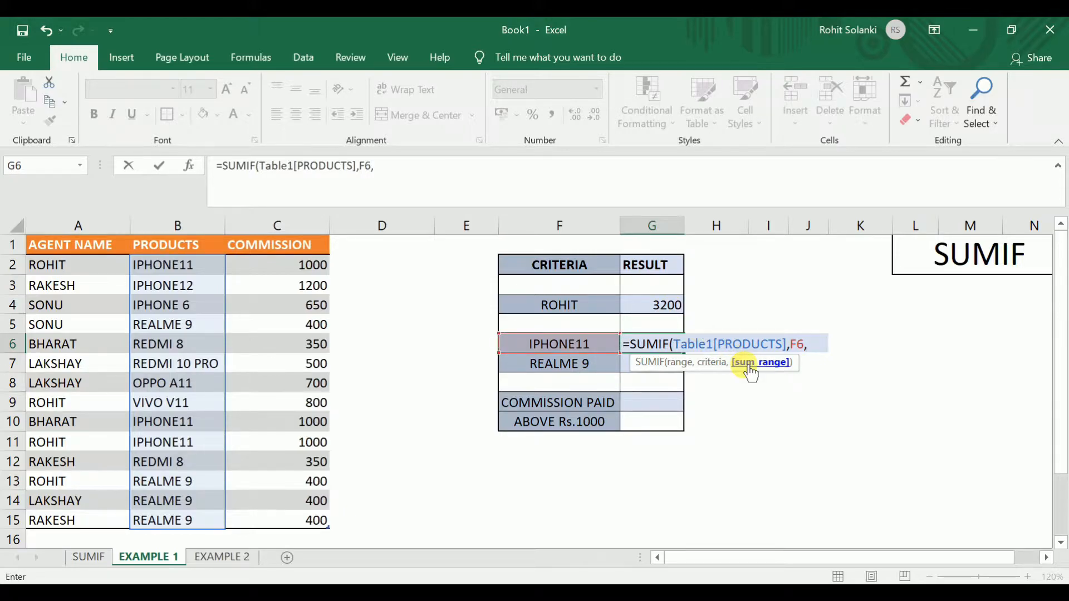
click(325, 268)
drag(323, 283, 316, 521)
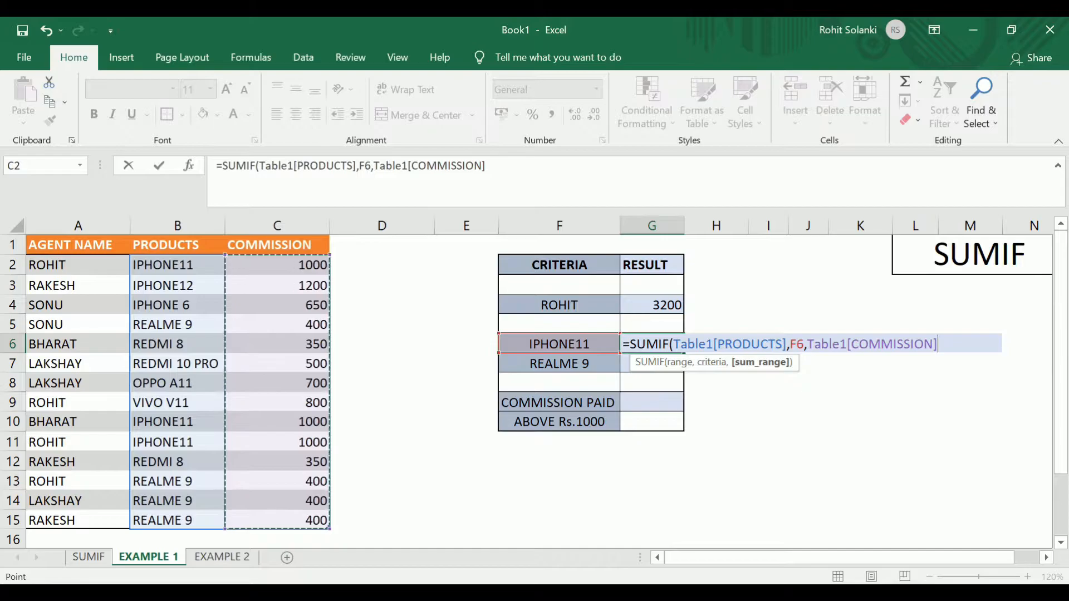
text())
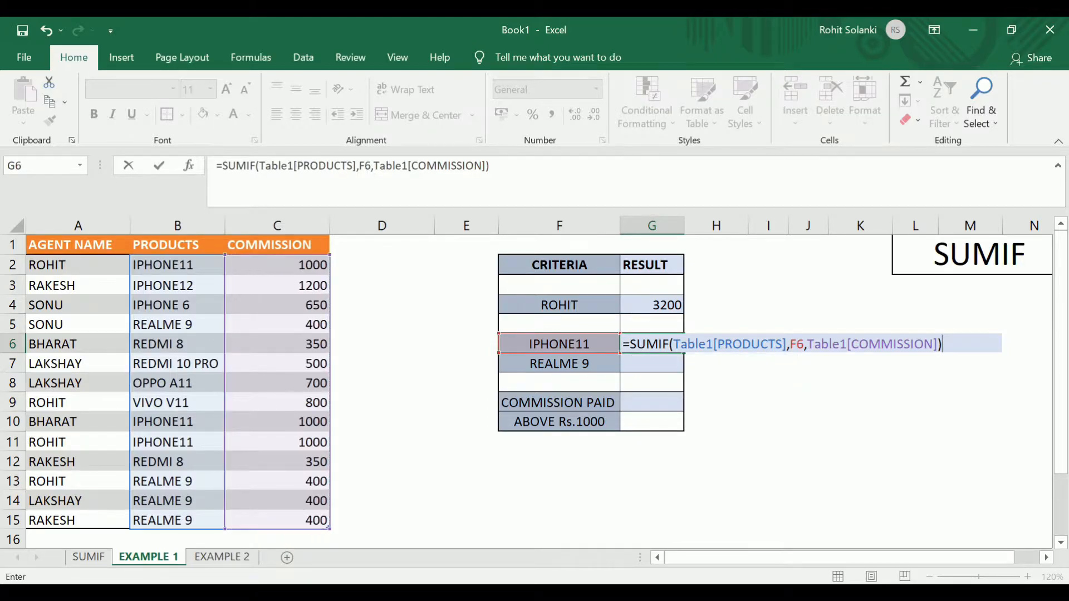
key(Return)
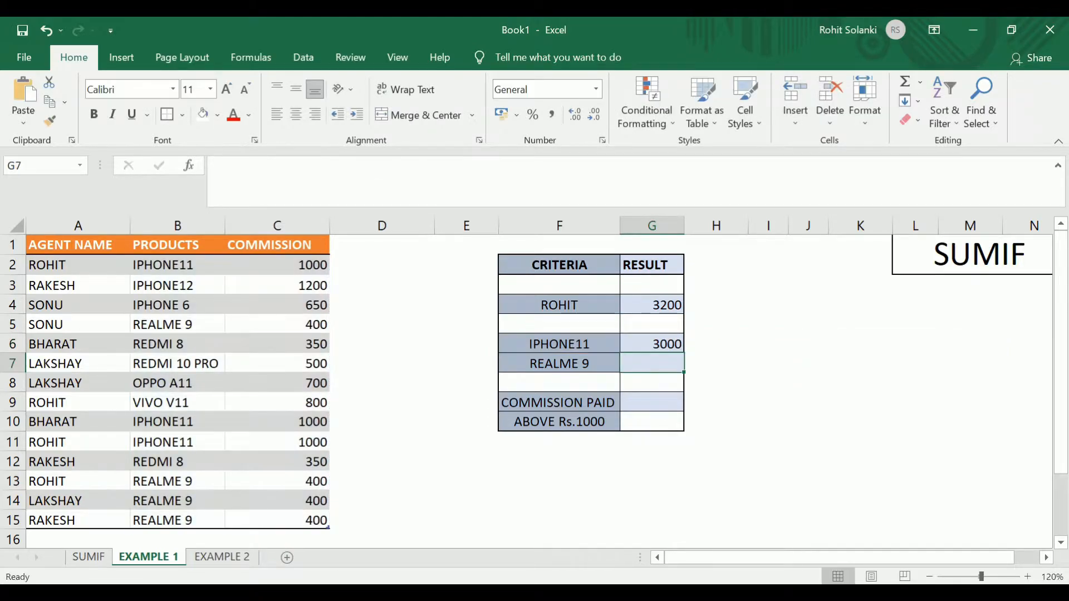
- Check the IPHONE11 total by selecting the matching commission cells C2, C10 and C11 together
click(670, 350)
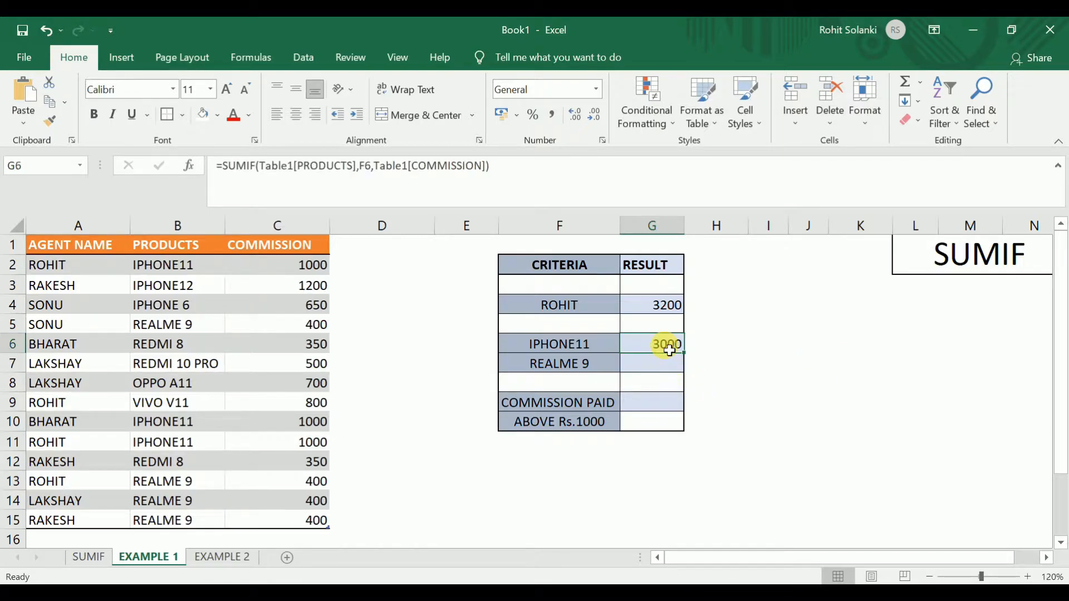
click(306, 271)
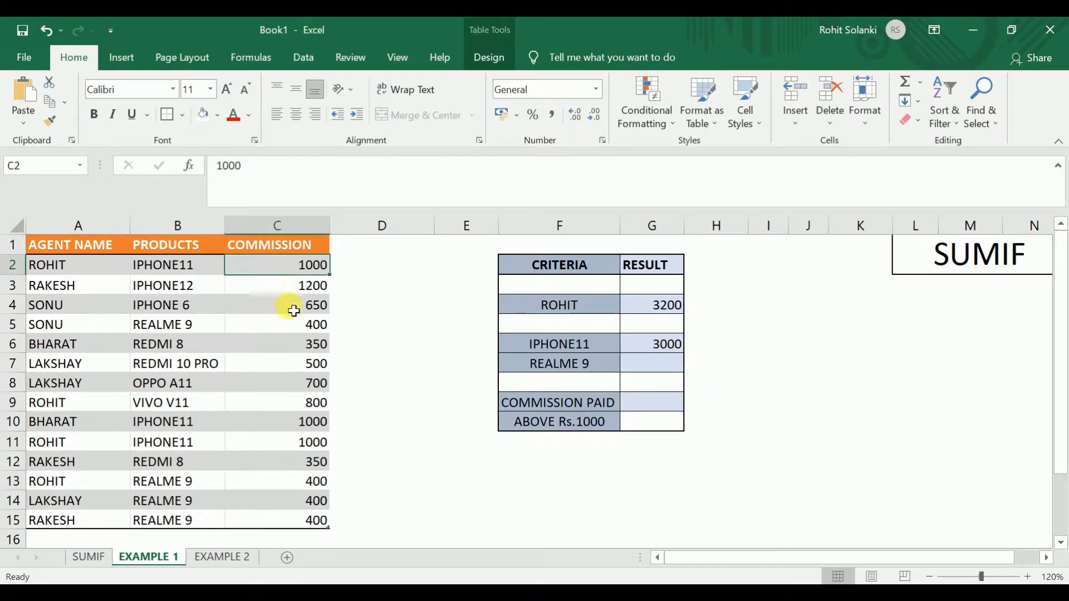
ctrl+click(275, 442)
ctrl+click(301, 418)
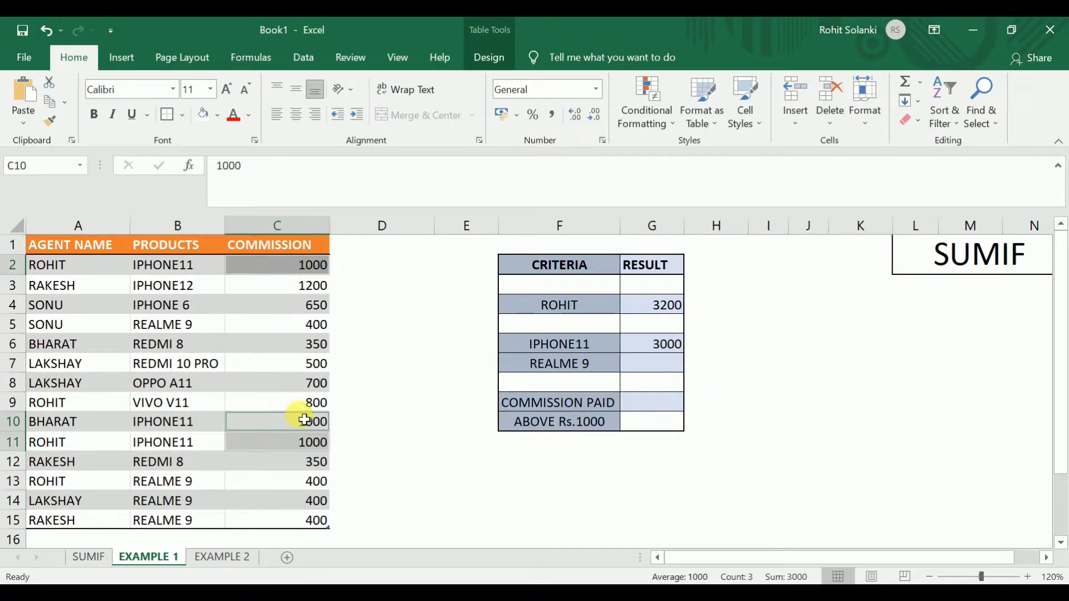
- Copy the SUMIF formula from G6 down to G7 to total the REALME 9 commission
click(667, 351)
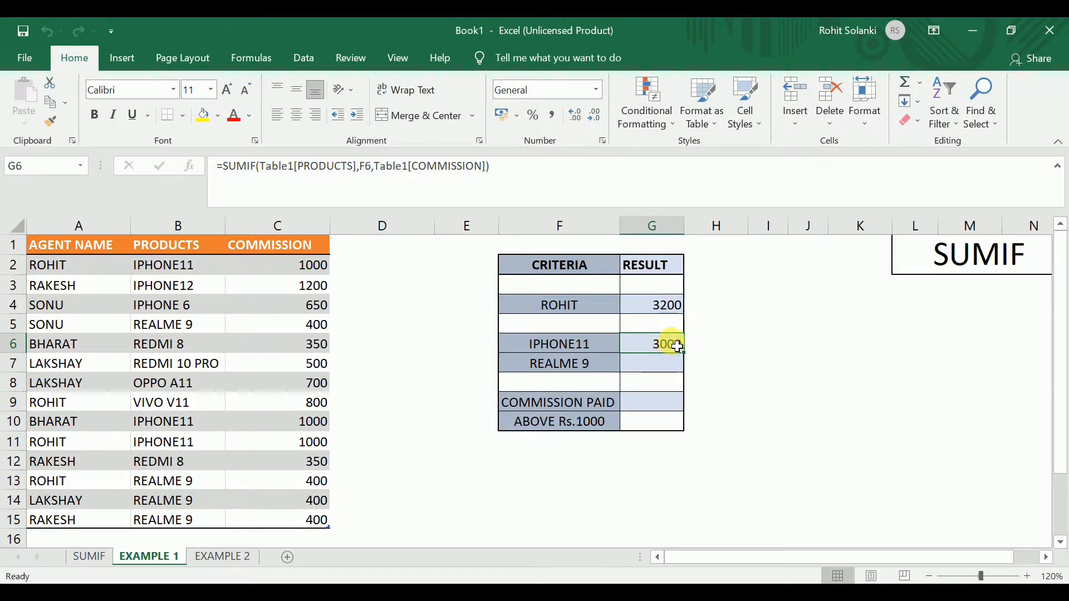
drag(683, 352, 690, 374)
click(659, 365)
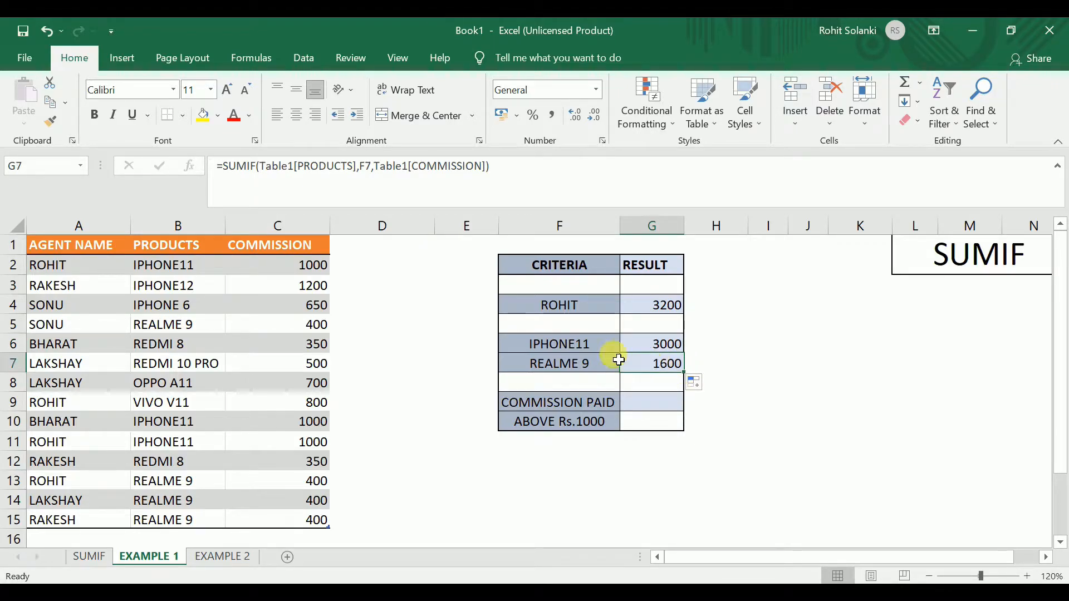
- Total the commissions above Rs.1000 by entering =SUMIF(Table1[COMMISSION],">1000") in G9, and check it against commission cell C3
click(610, 408)
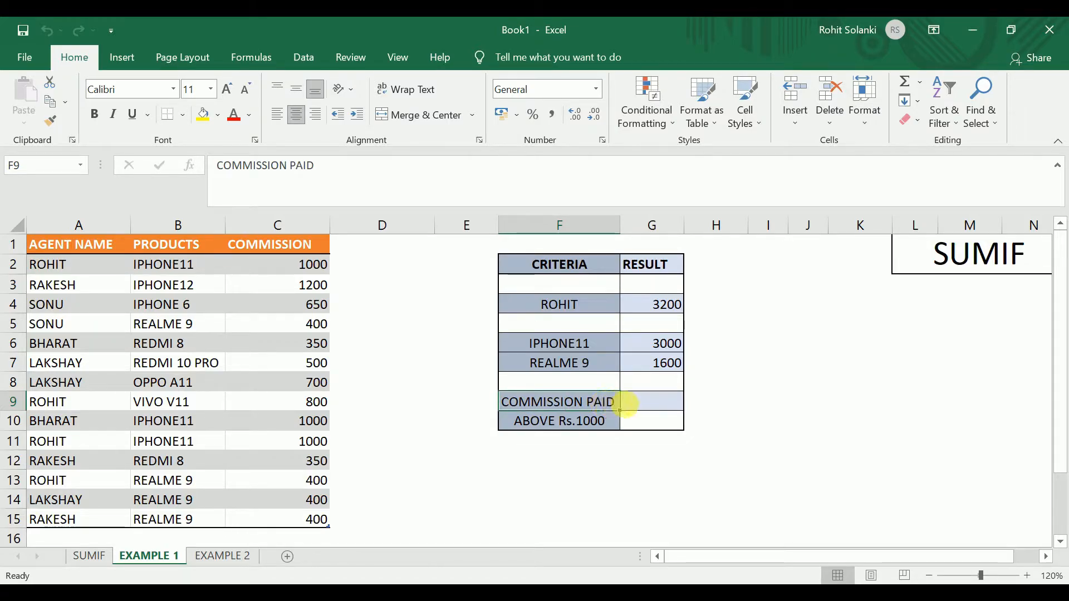
click(634, 410)
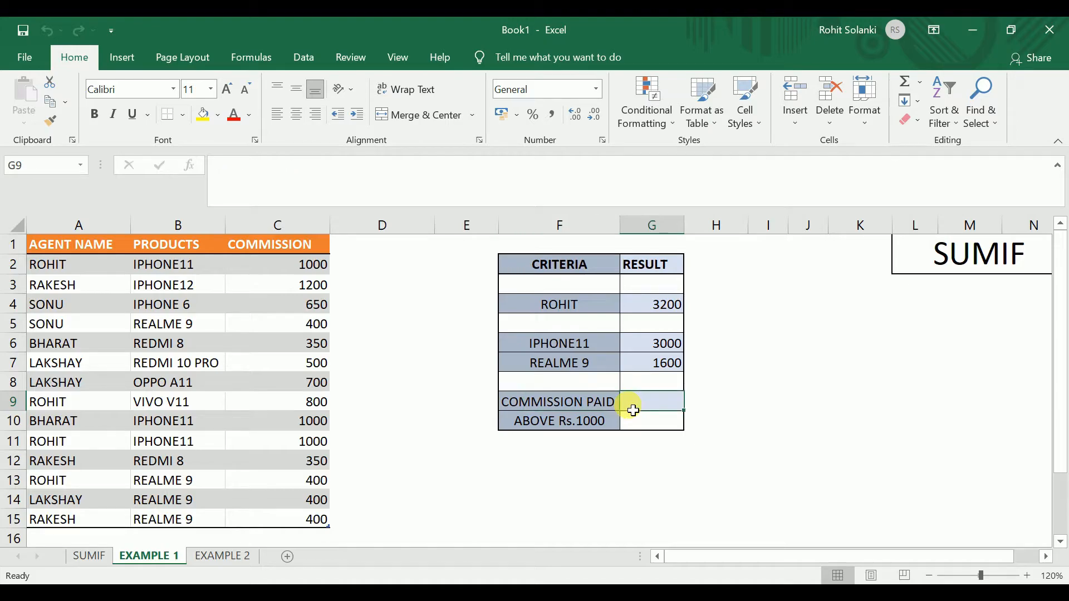
text(=SUMIF()
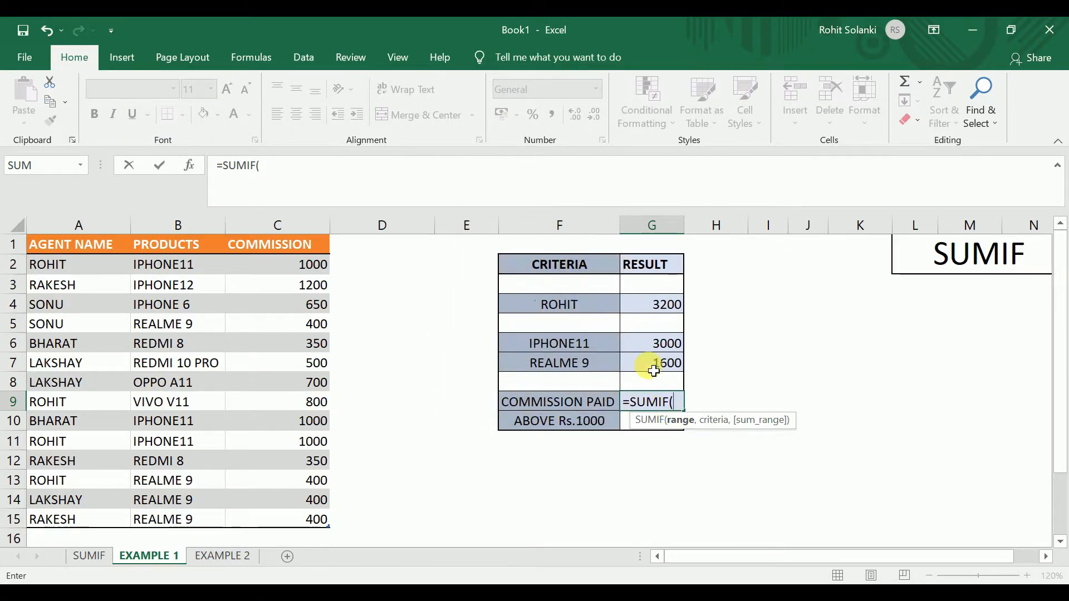
click(287, 270)
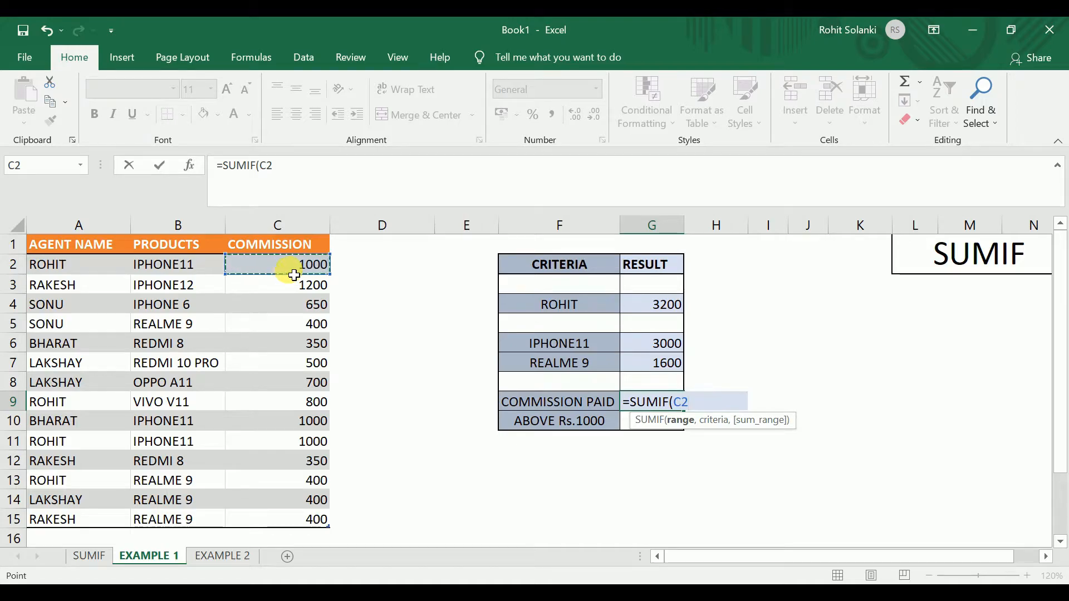
drag(294, 275, 298, 524)
text(,)
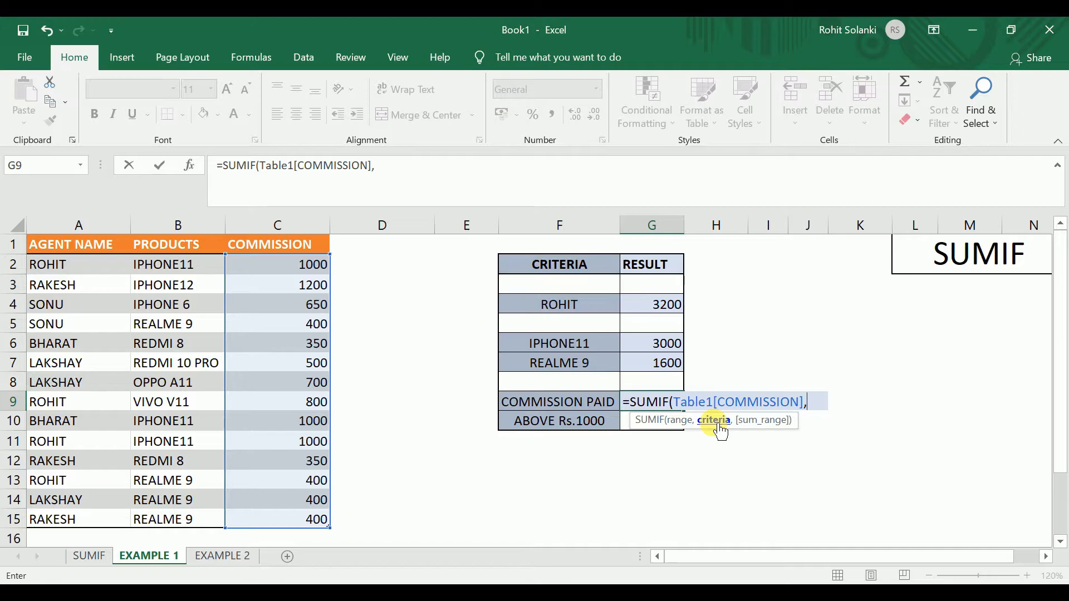
text(">1000)
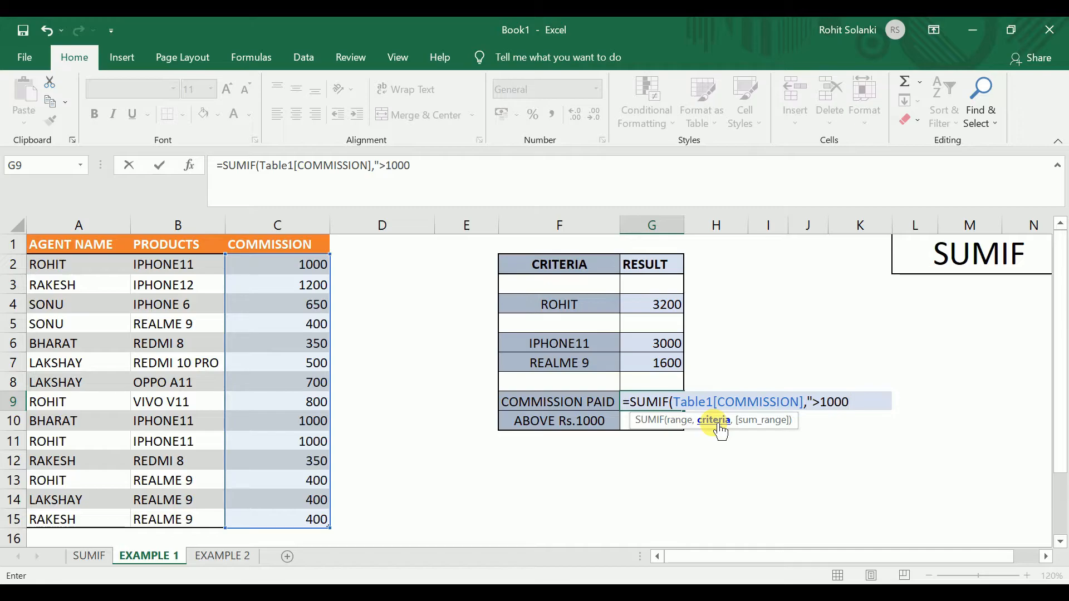
text("))
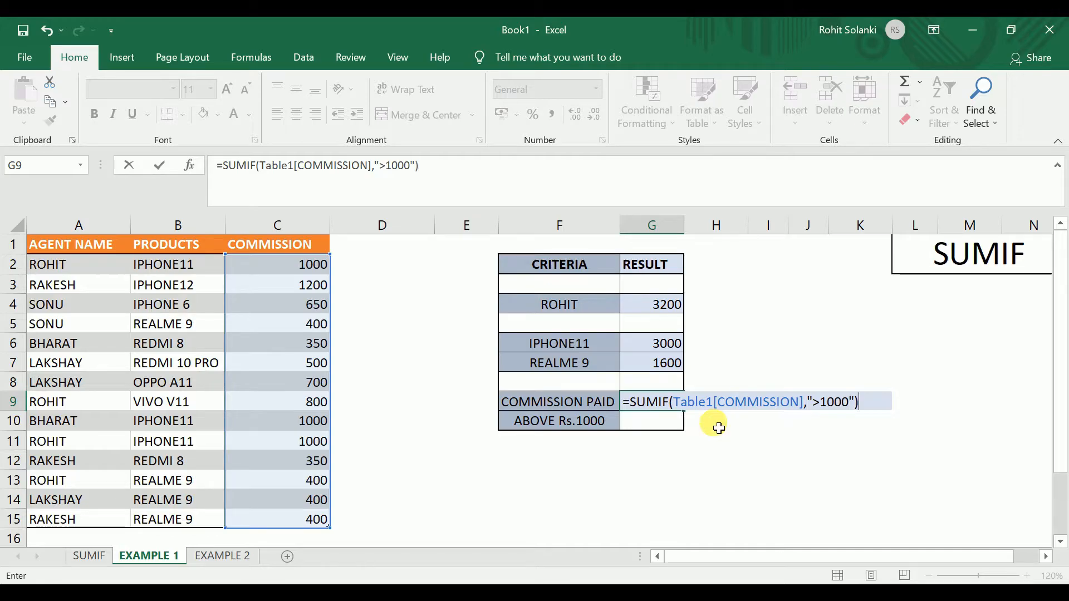
key(Return)
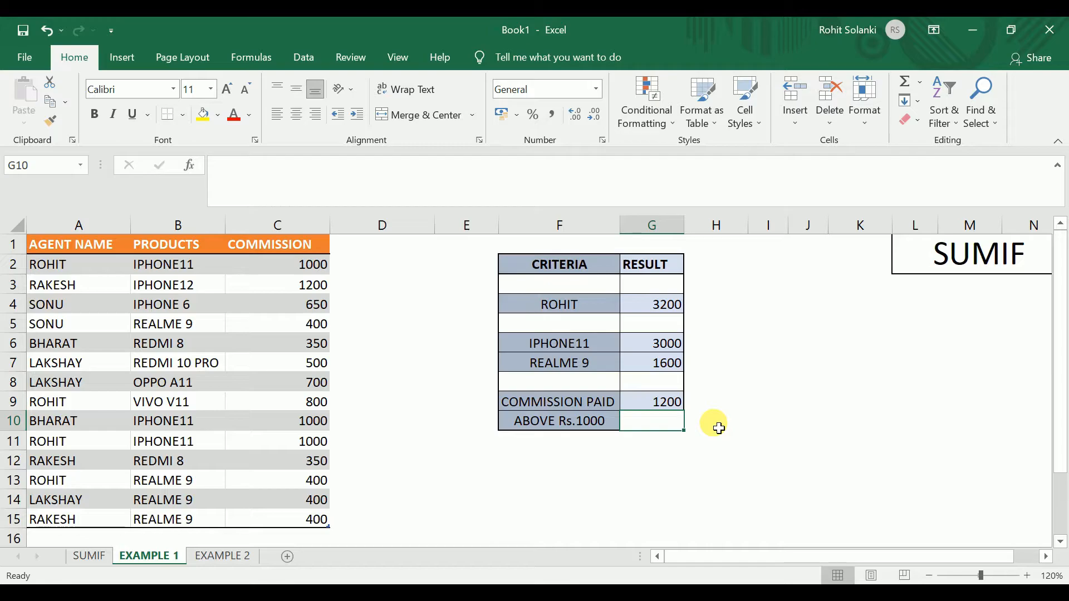
click(652, 406)
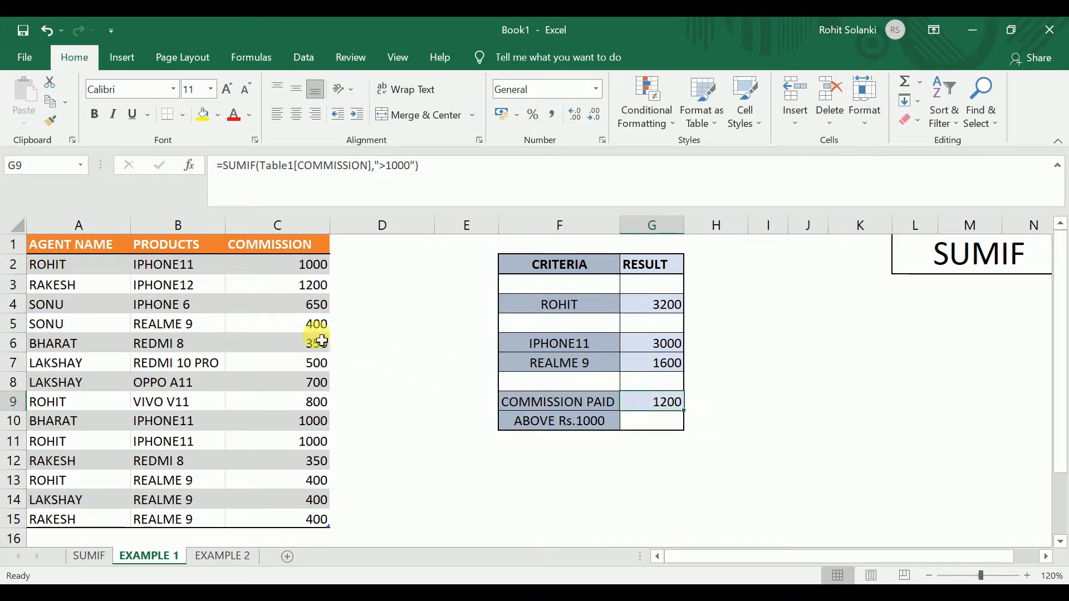
click(309, 289)
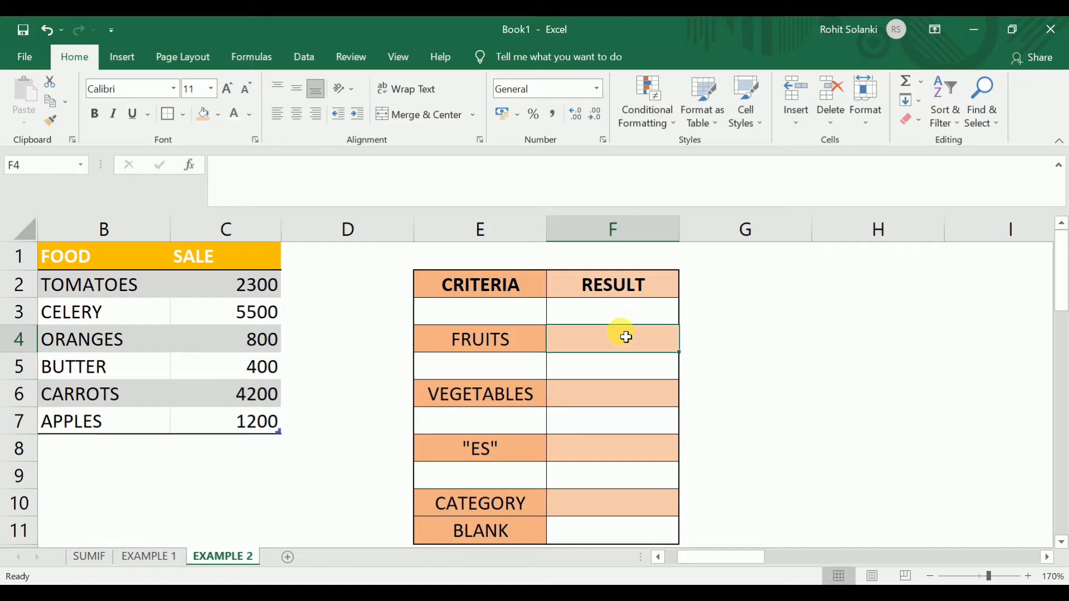
- Examine the FRUITS, VEGETABLES, "ES" and blank-category criteria and the empty result cells in the EXAMPLE 2 sheet
click(513, 335)
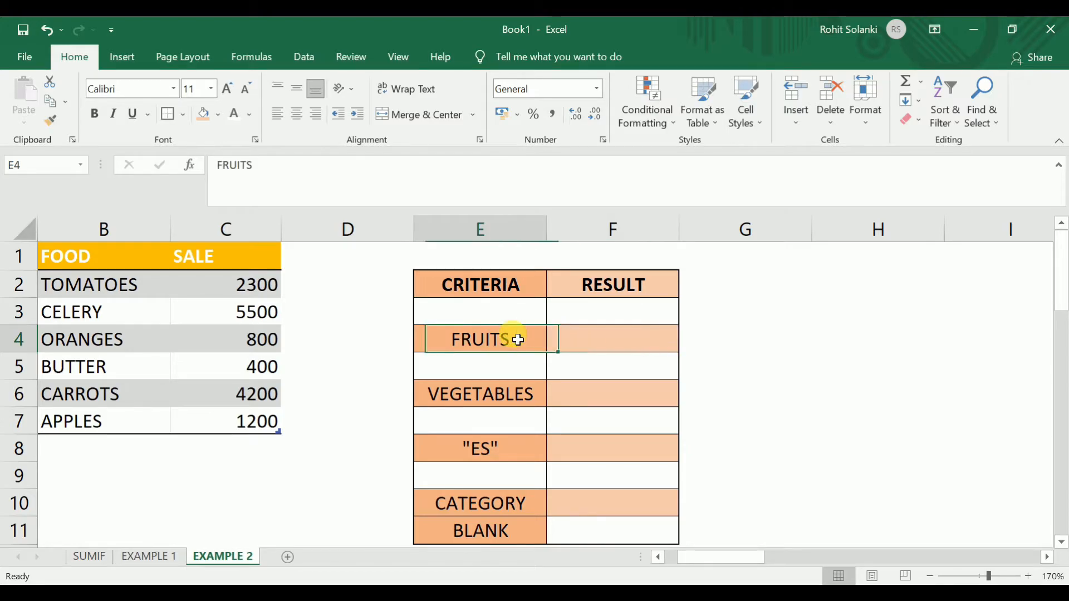
click(504, 393)
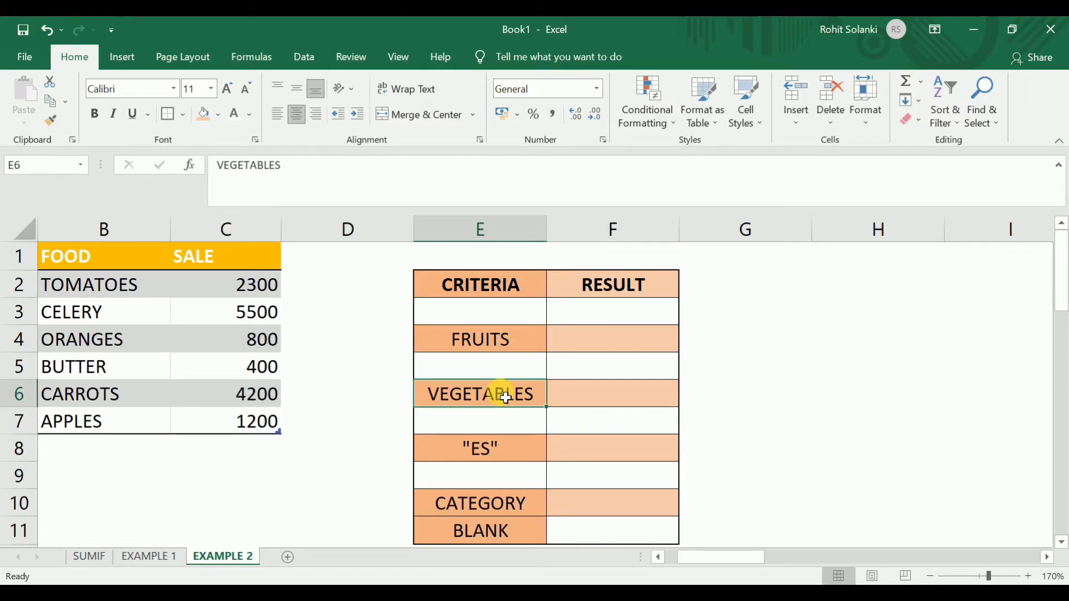
click(497, 460)
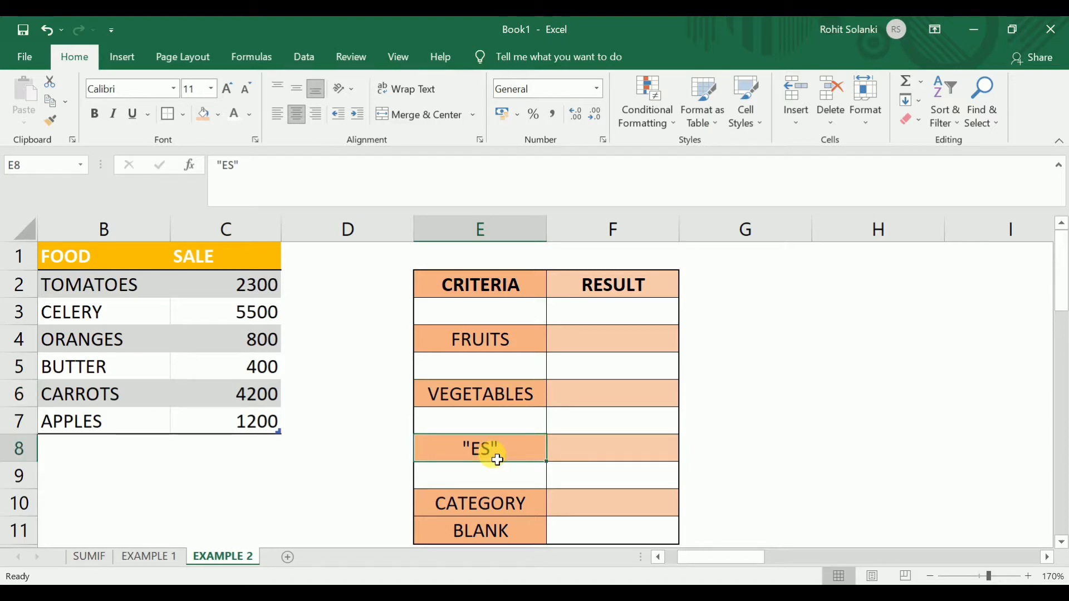
click(498, 505)
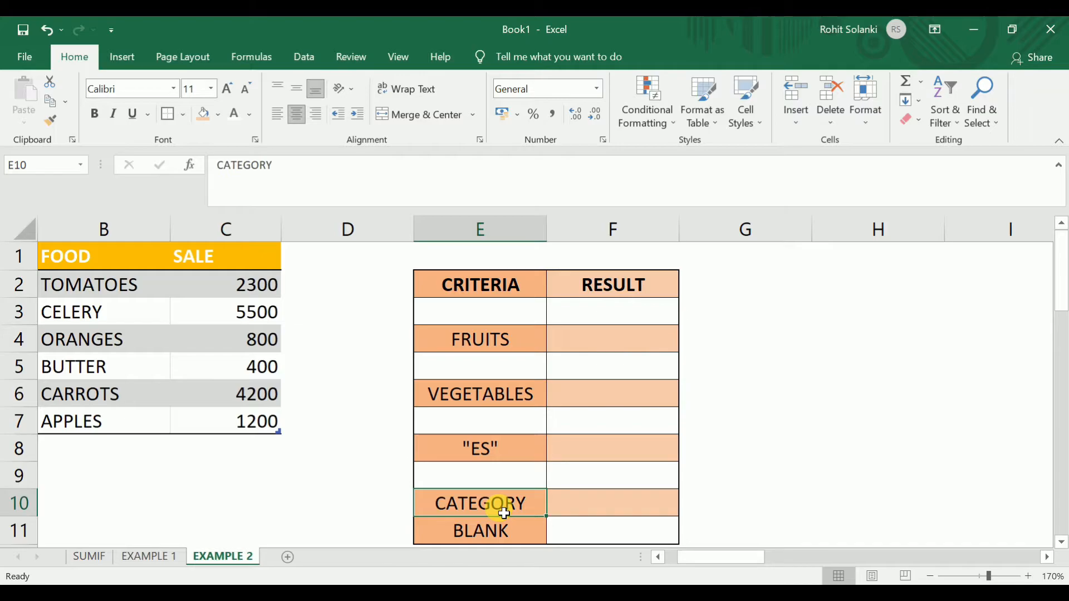
click(501, 343)
drag(500, 343, 498, 389)
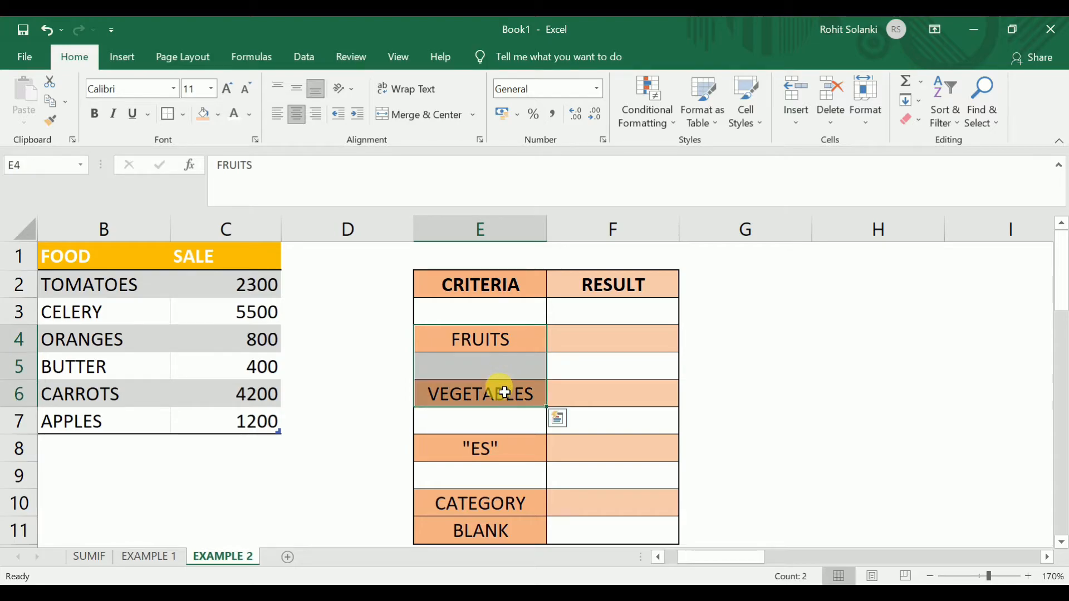
click(577, 351)
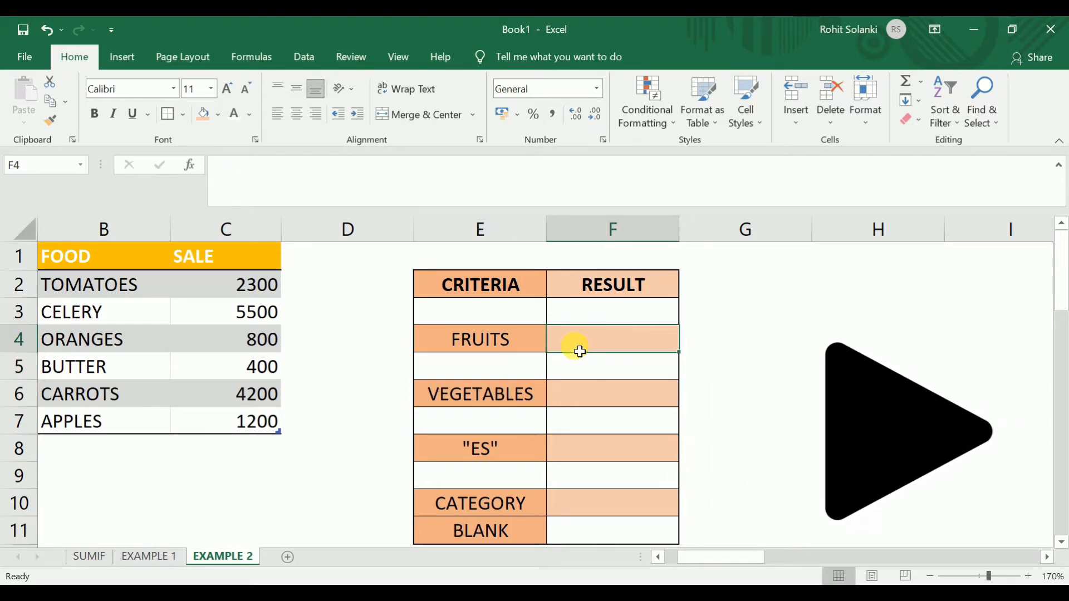
click(580, 393)
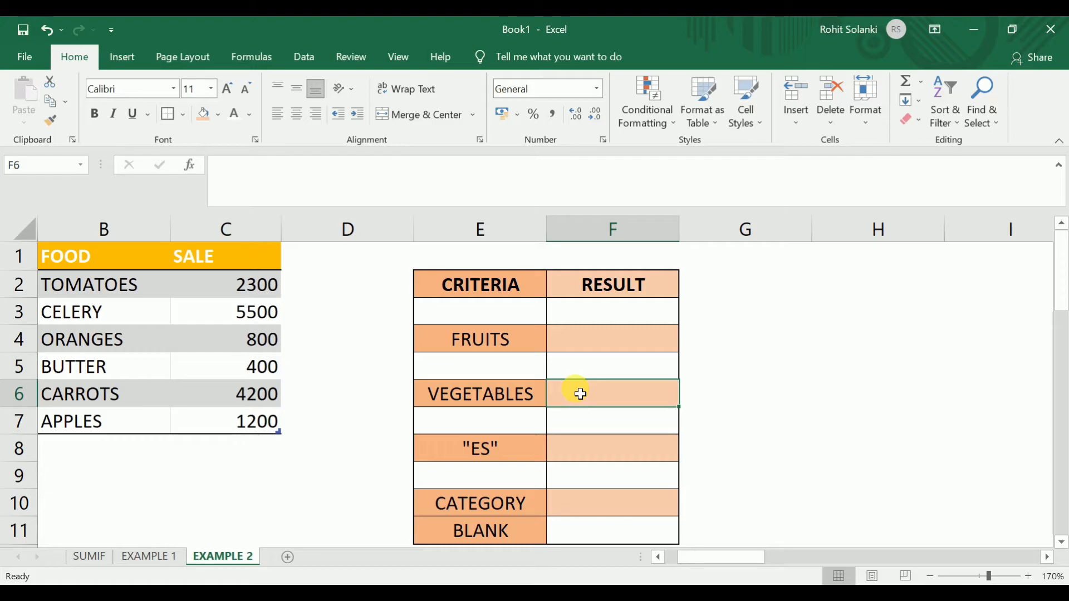
- Total the sales of foods ending in "ES" by entering =SUMIF(Table2[FOOD],"*ES",Table2[SALE]) in F8
click(605, 451)
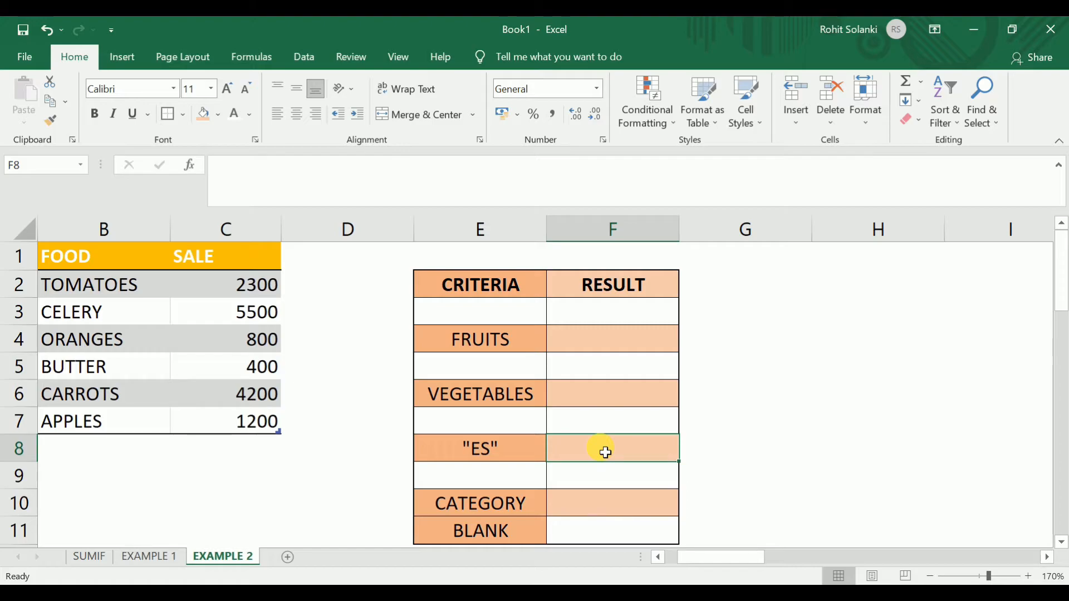
text(=SU)
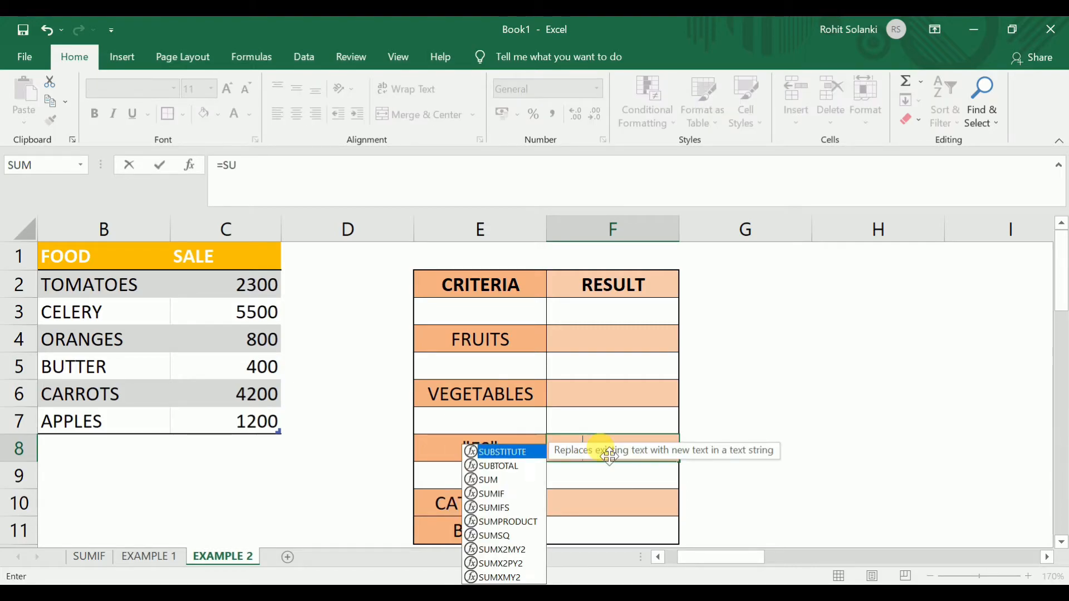
text(MIF()
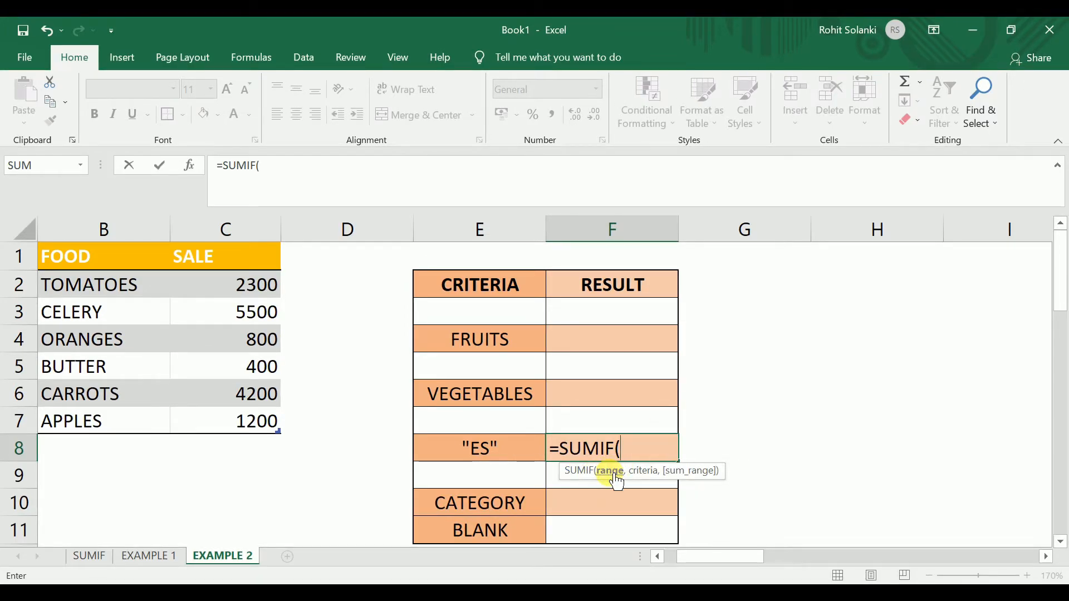
scroll(612, 457, left, 1)
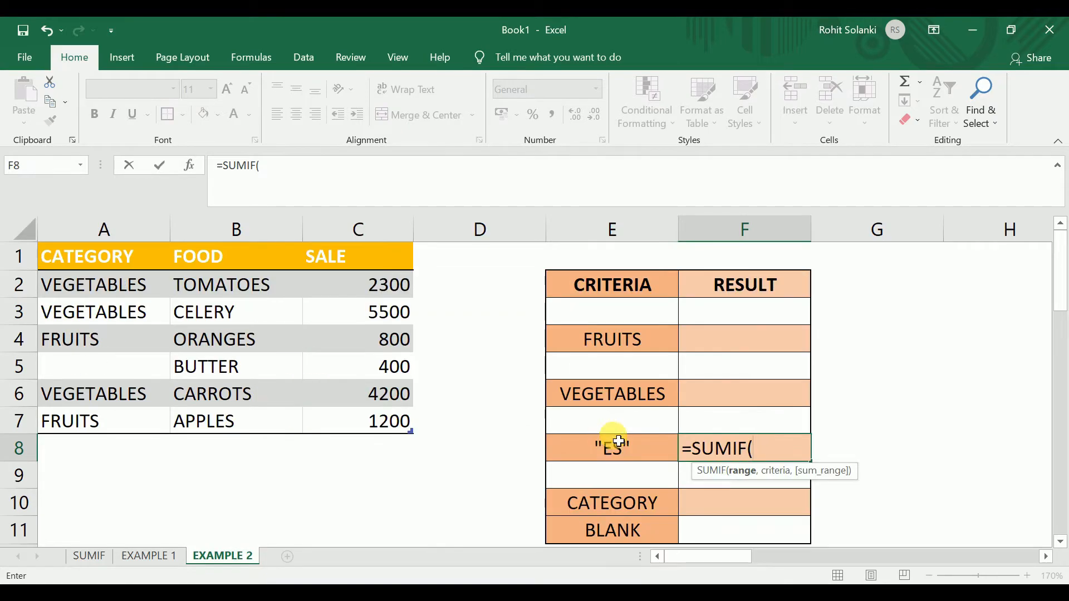
drag(184, 287, 214, 418)
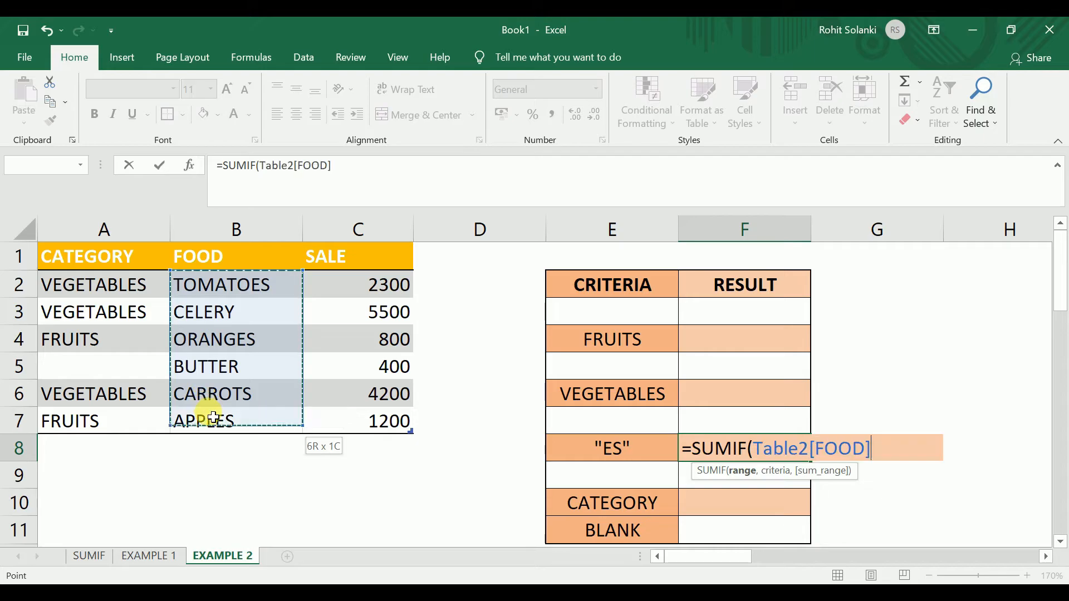
text(,"*)
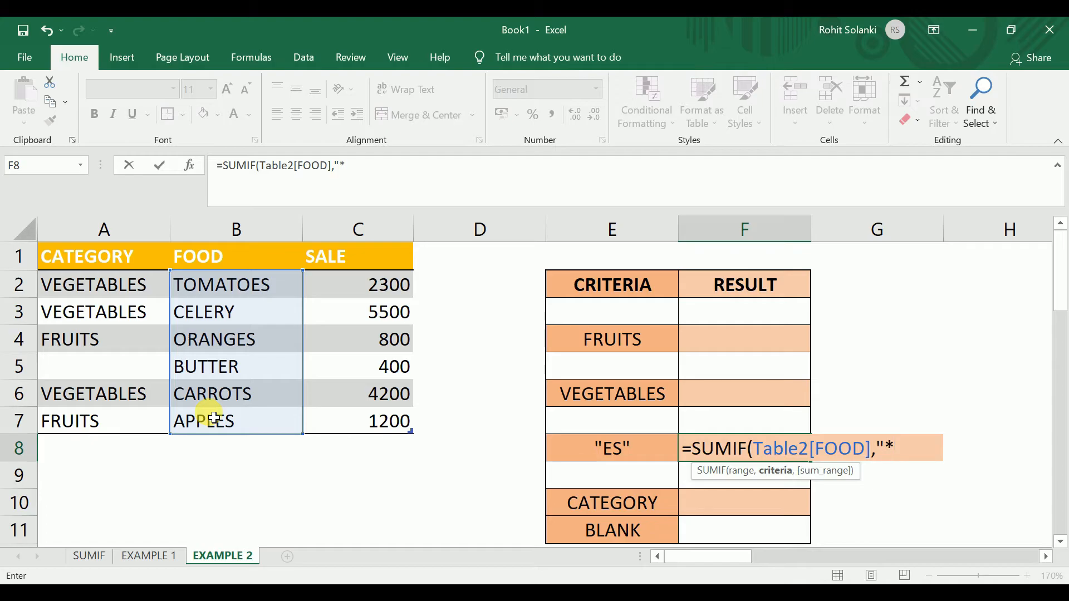
text(ES",)
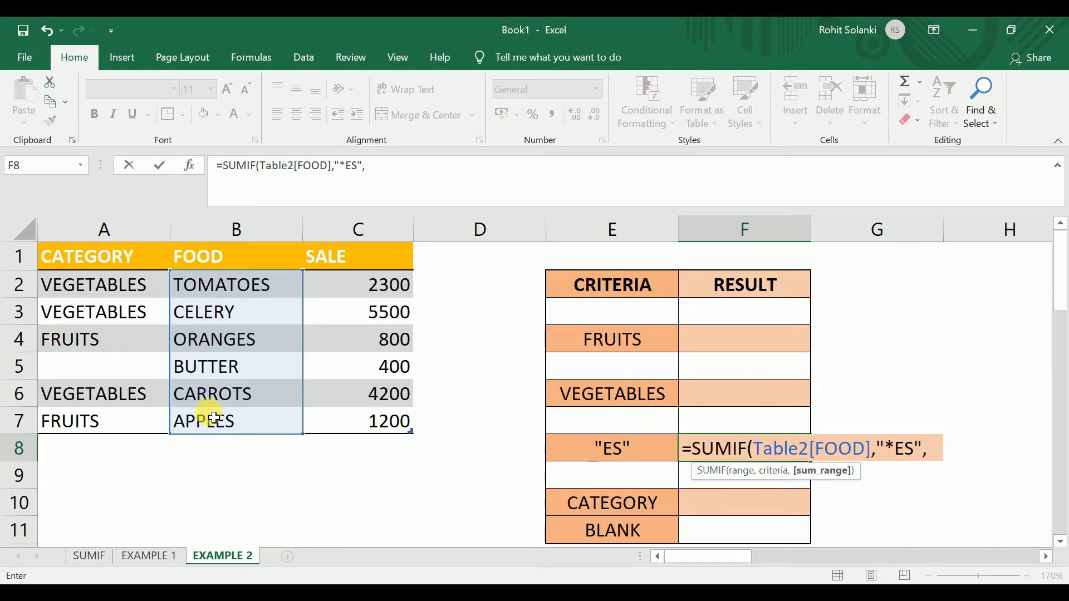
drag(354, 285, 358, 421)
text())
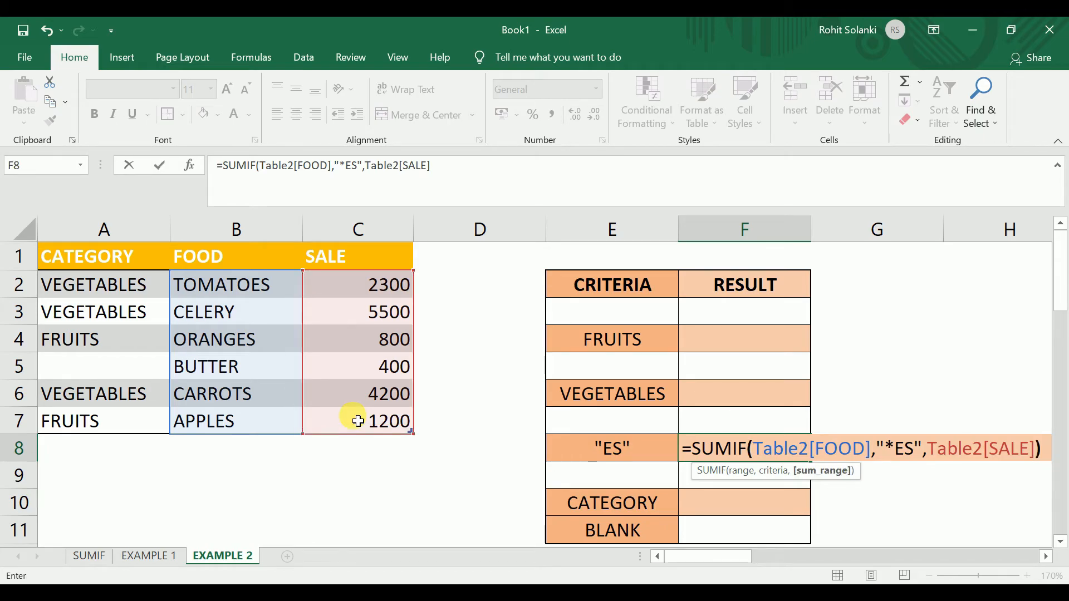
key(Return)
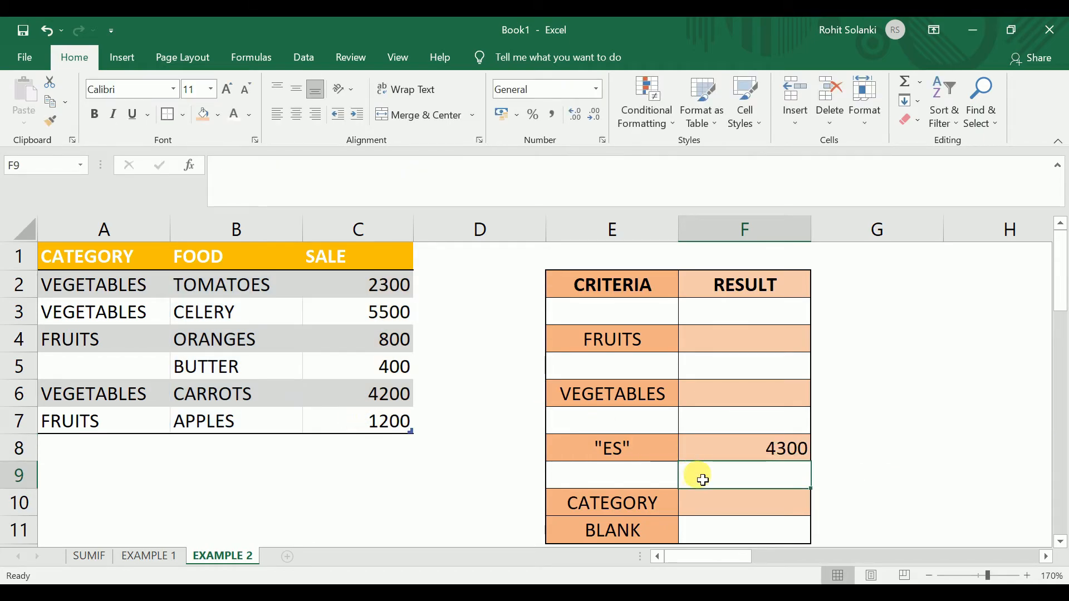
- Check the "ES" total by reviewing TOMATOES, ORANGES and APPLES and selecting their sale cells C2, C4 and C7 together
click(701, 448)
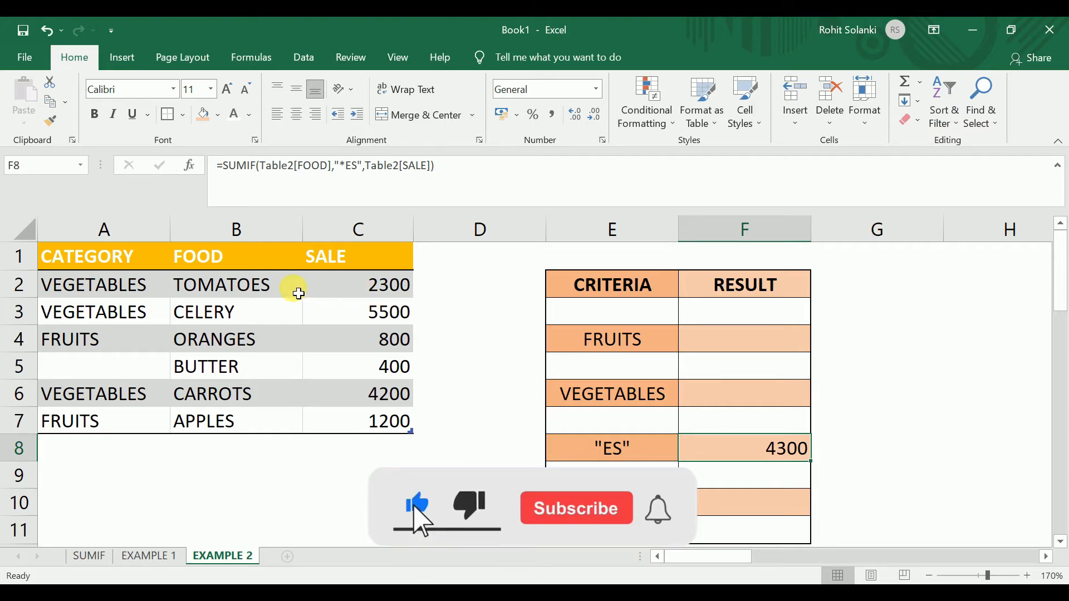
click(289, 286)
click(265, 340)
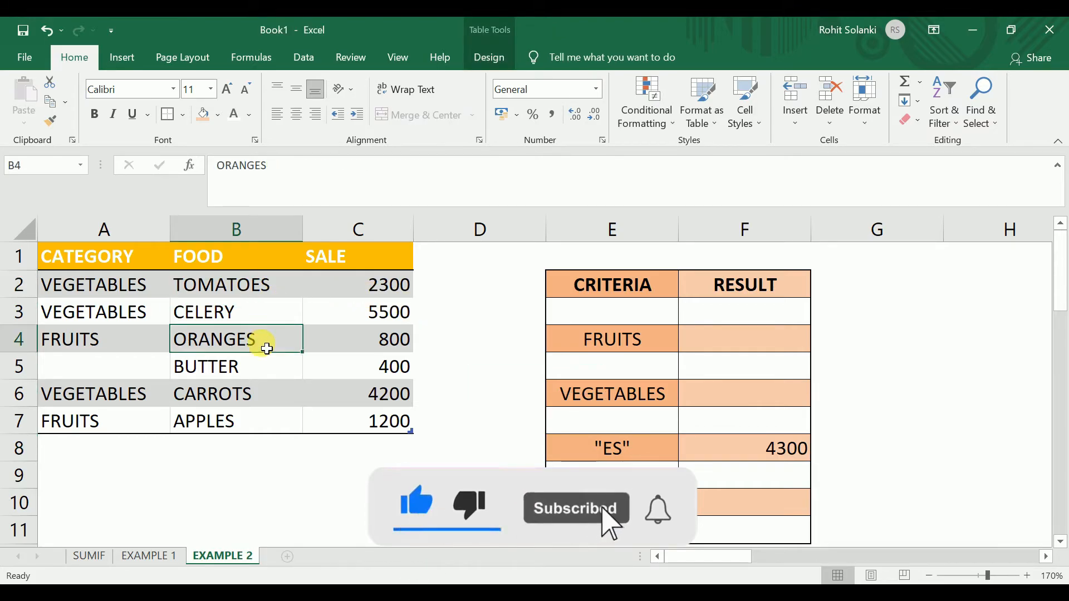
click(246, 421)
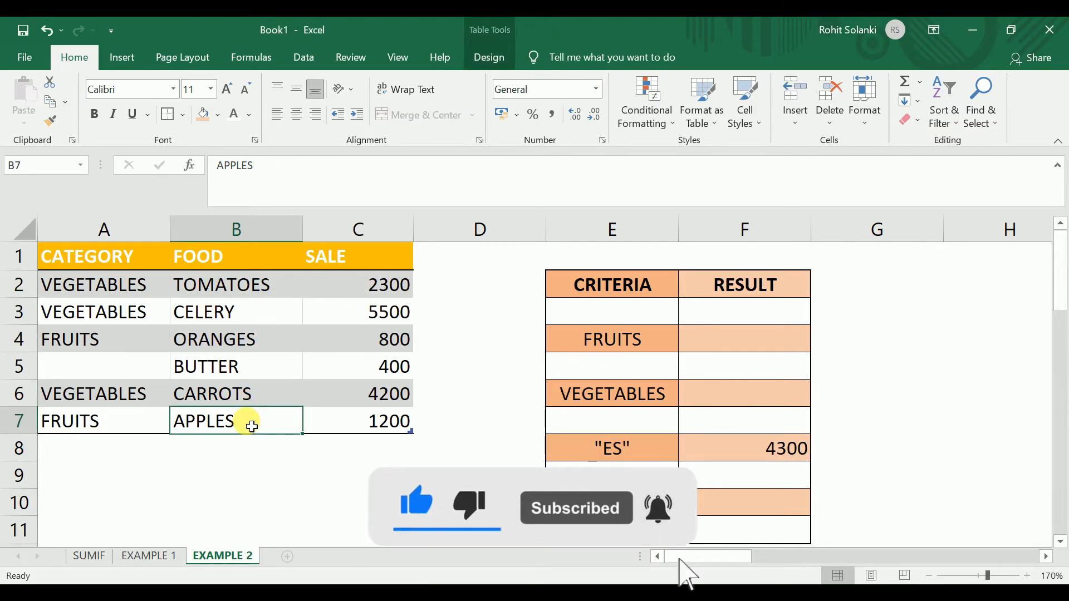
click(377, 297)
ctrl+click(377, 348)
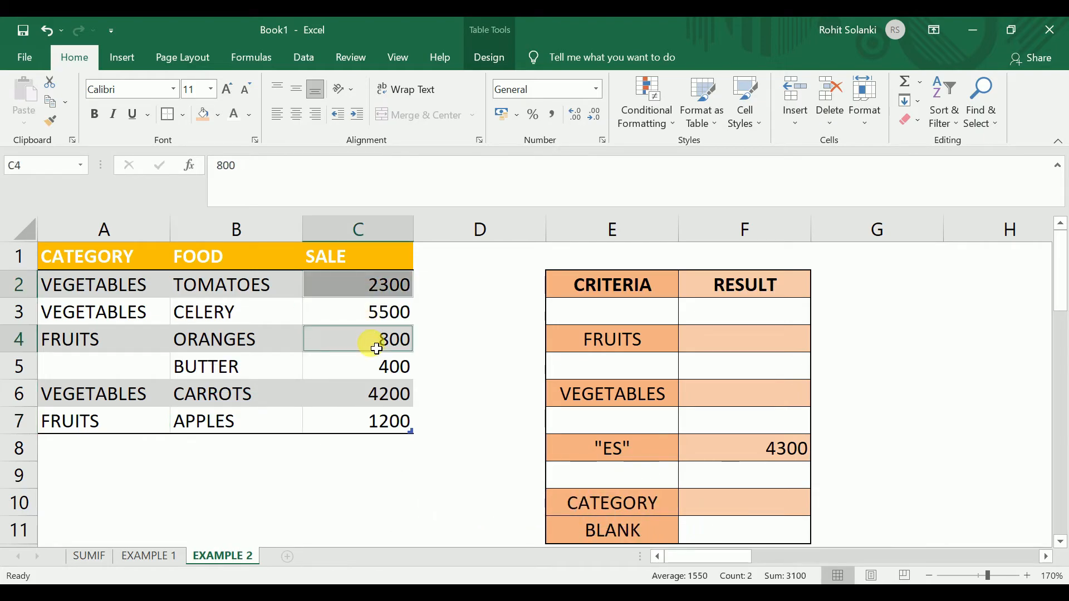
ctrl+click(383, 433)
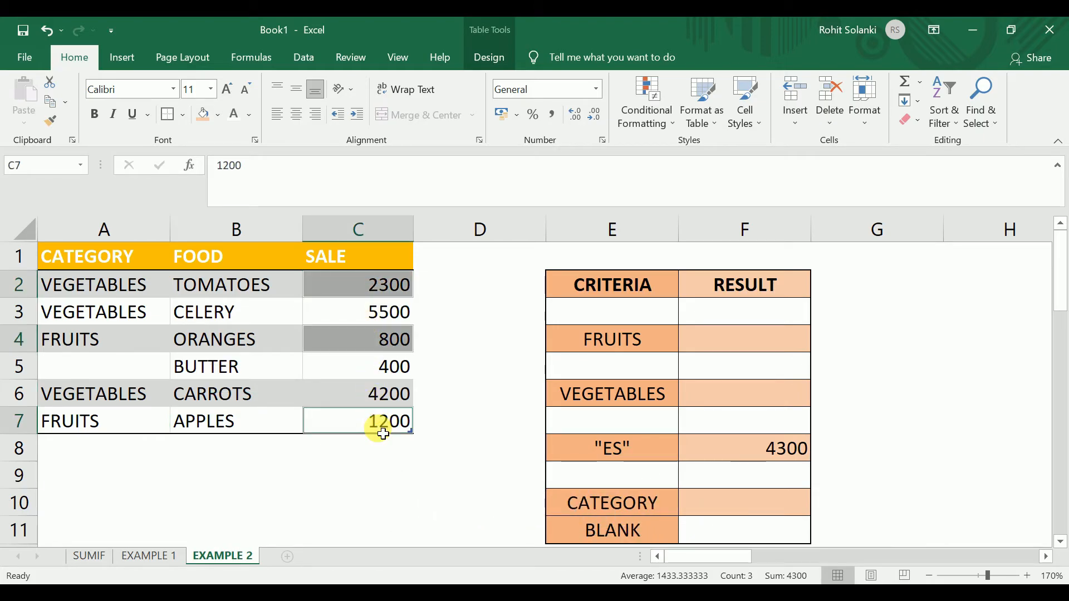
- Total the sales with a blank category by entering =SUMIF(Table2[CATEGORY],"",Table2[SALE]) in F10
click(738, 507)
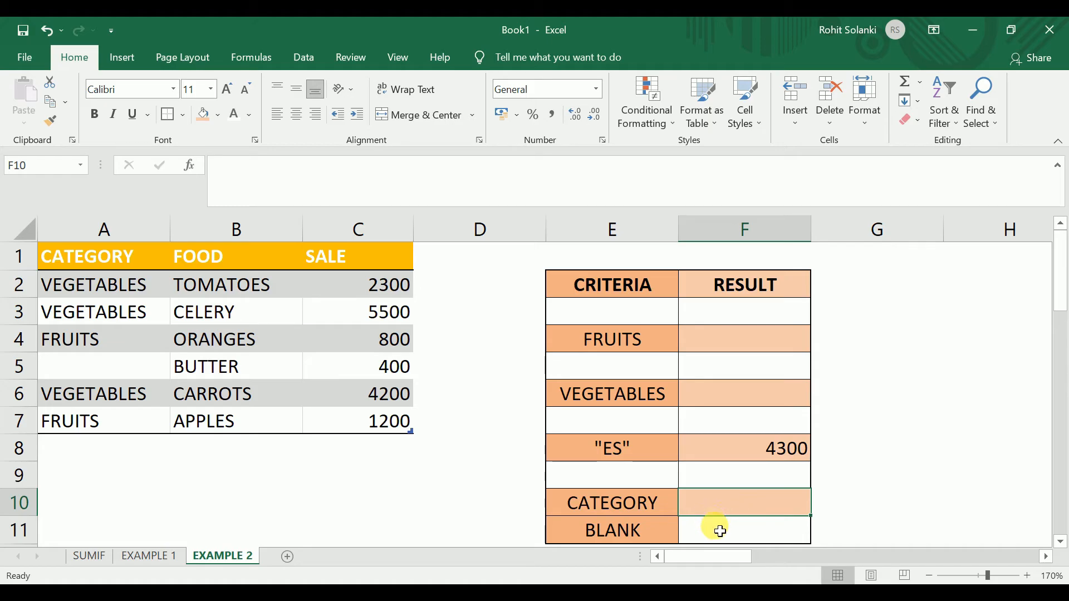
text(=S)
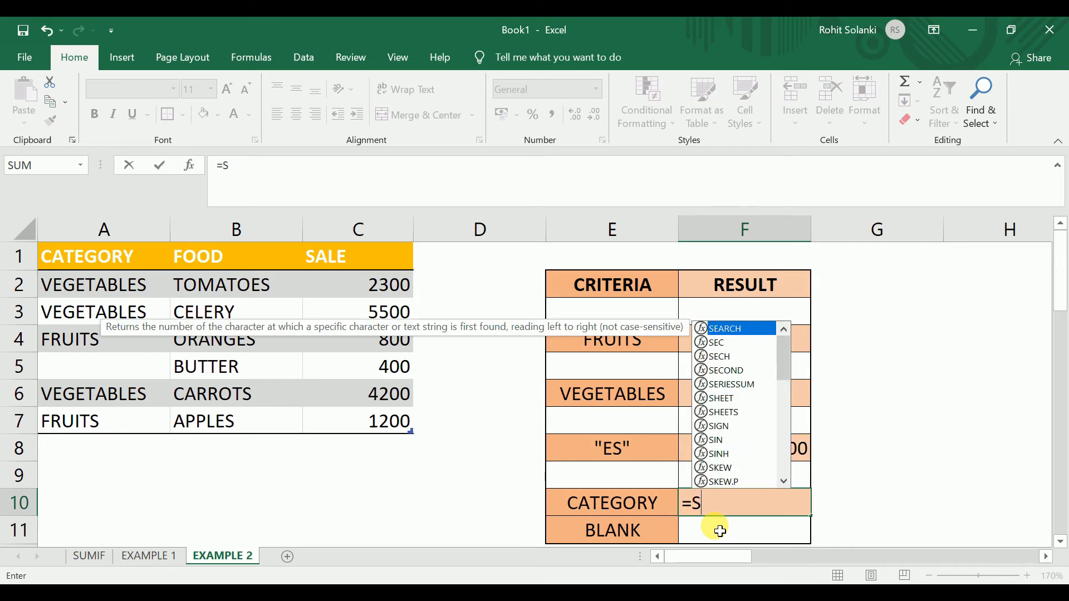
text(UMIF)
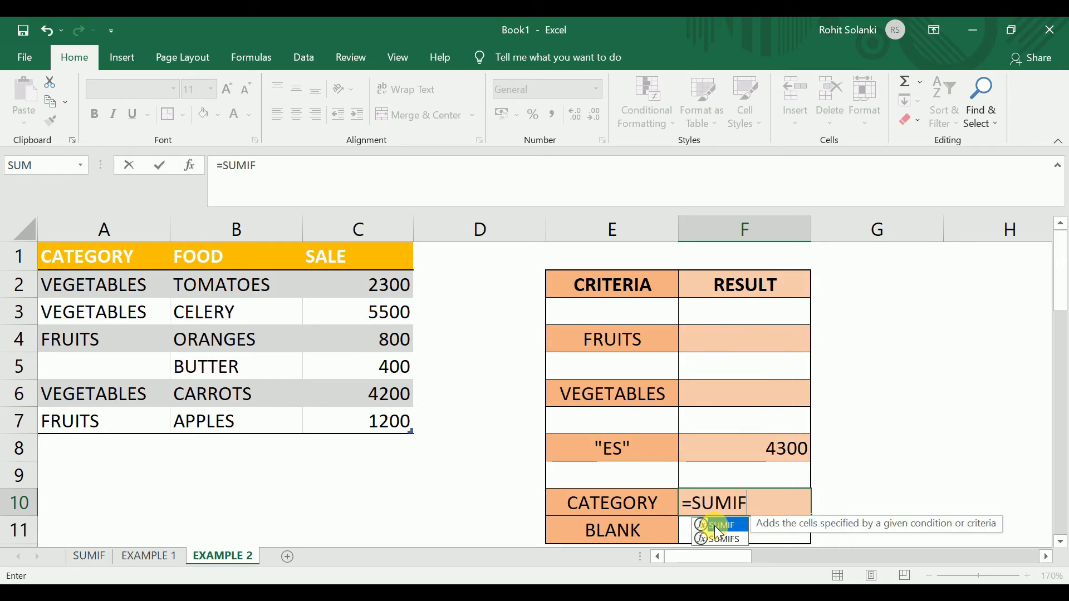
double_click(714, 526)
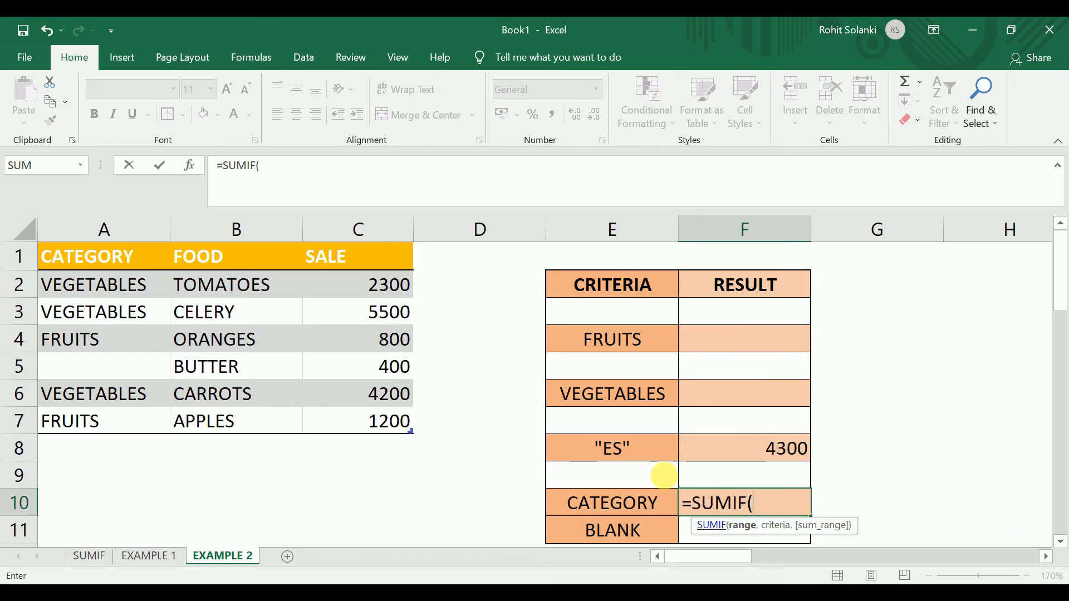
drag(124, 285, 124, 419)
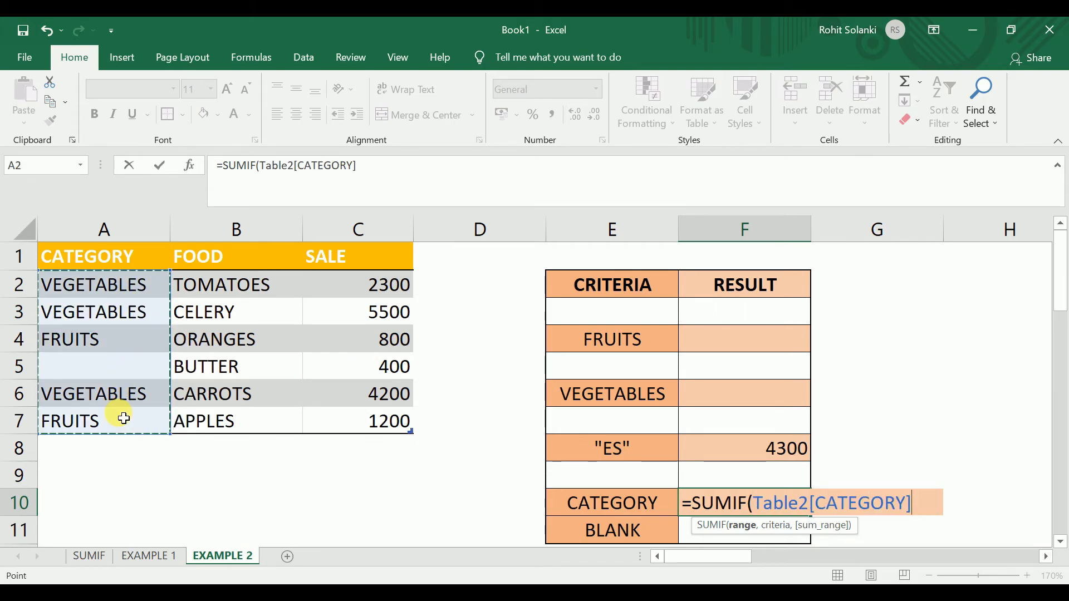
text(,)
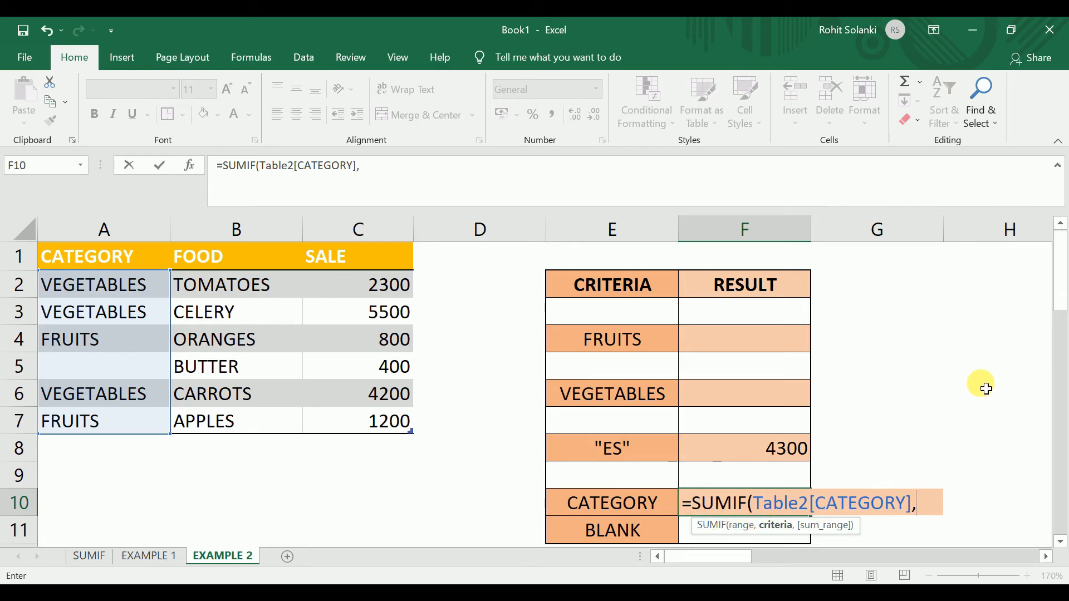
text("",)
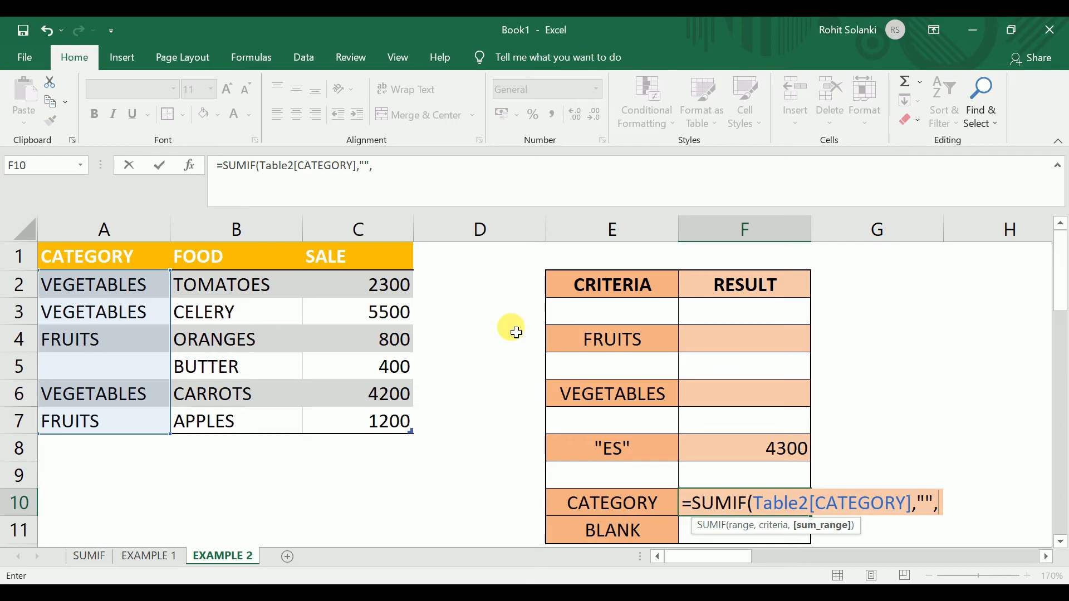
click(389, 289)
drag(388, 289, 403, 420)
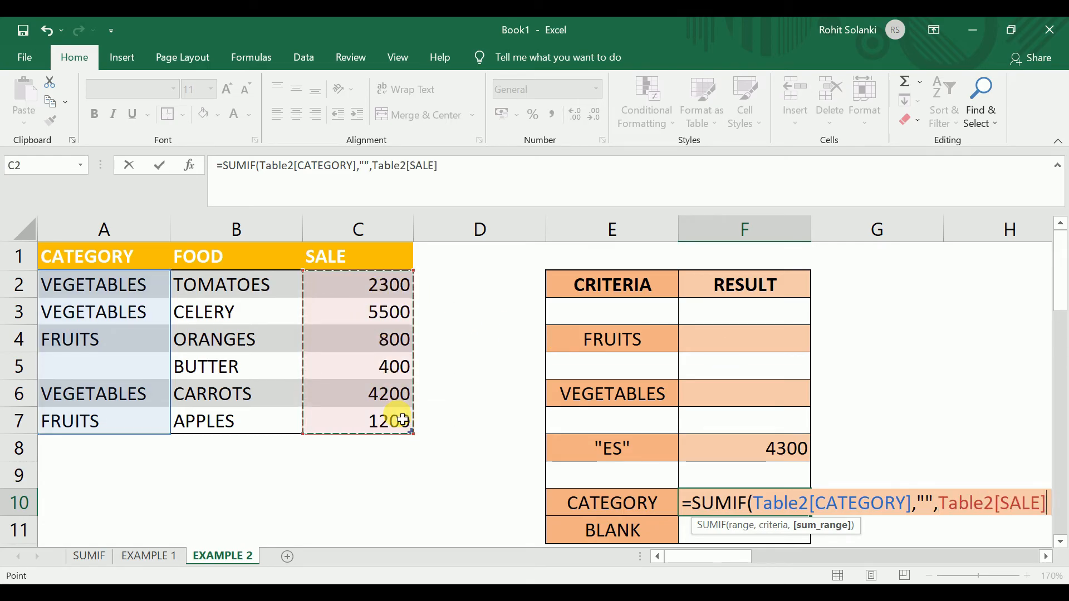
text())
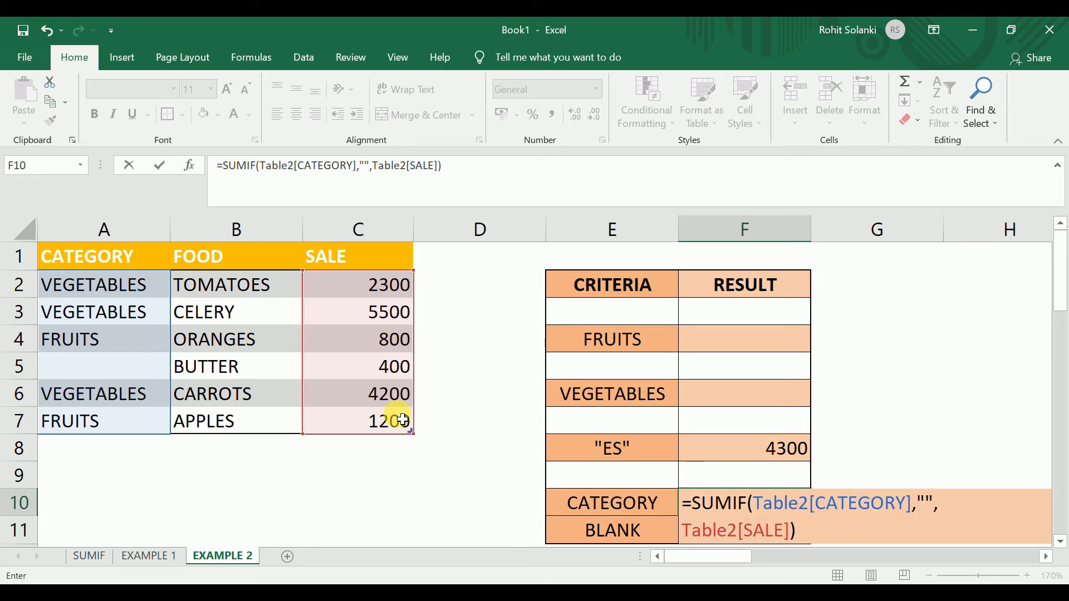
key(Return)
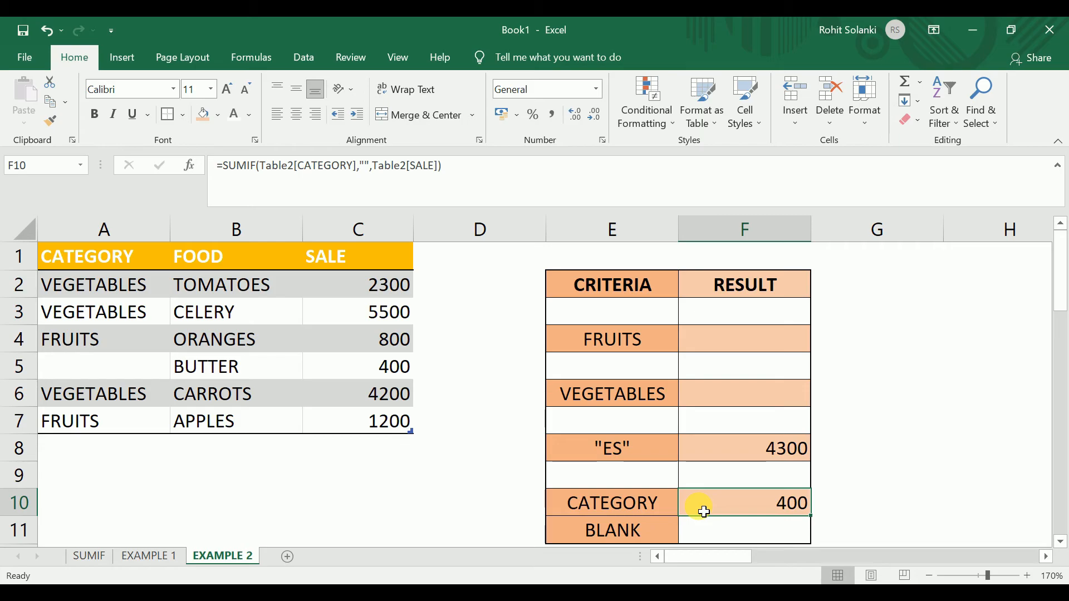
- Check the blank-category total against the BUTTER row by selecting its food and sale cells B5 and C5
click(391, 375)
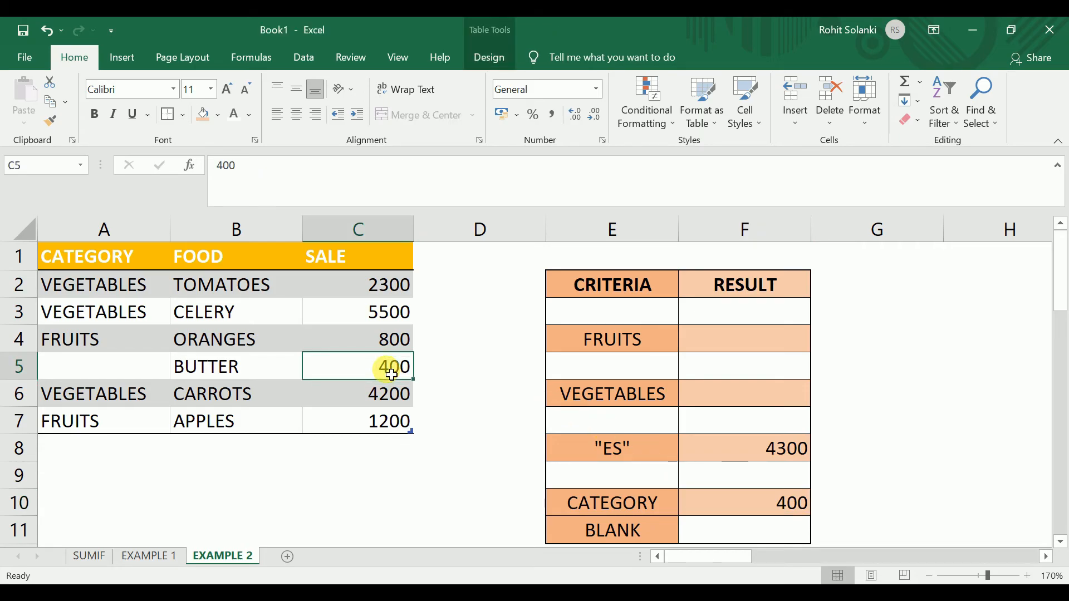
drag(354, 374, 282, 380)
click(281, 380)
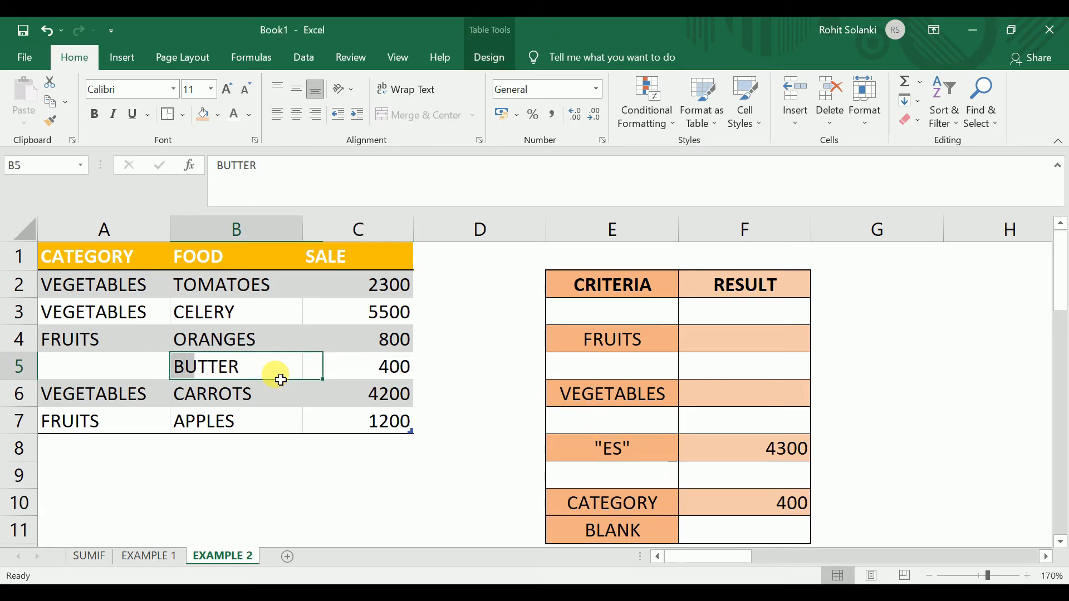
click(342, 383)
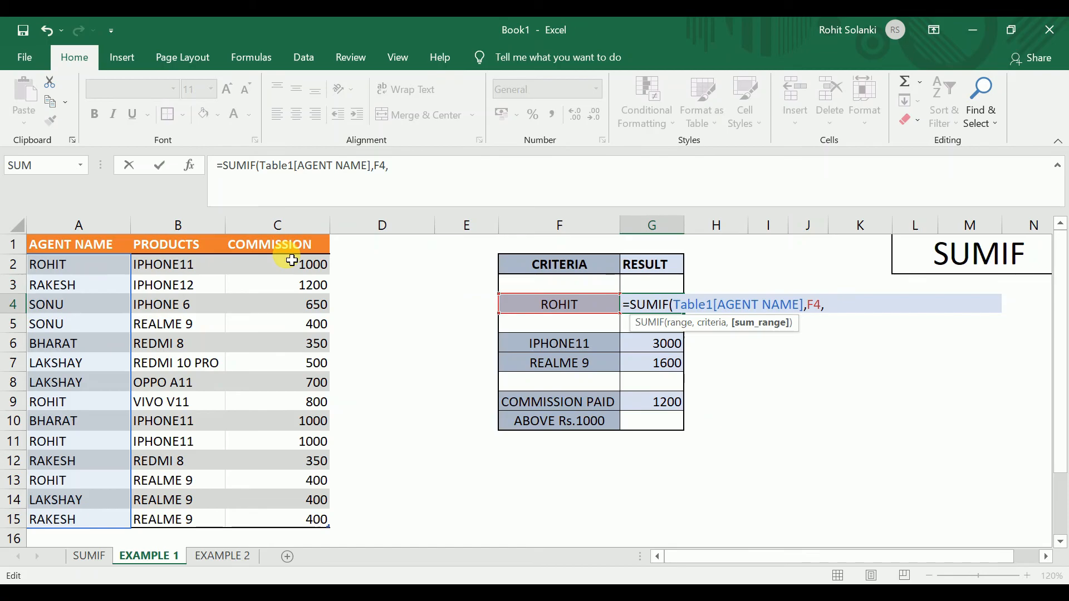
- Complete G4 in EXAMPLE 1 as =SUMIF(Table1[AGENT NAME],F4,Table1[[#All],[COMMISSION]]), including the header in the sum range, and inspect G4 and F4
drag(293, 249, 298, 520)
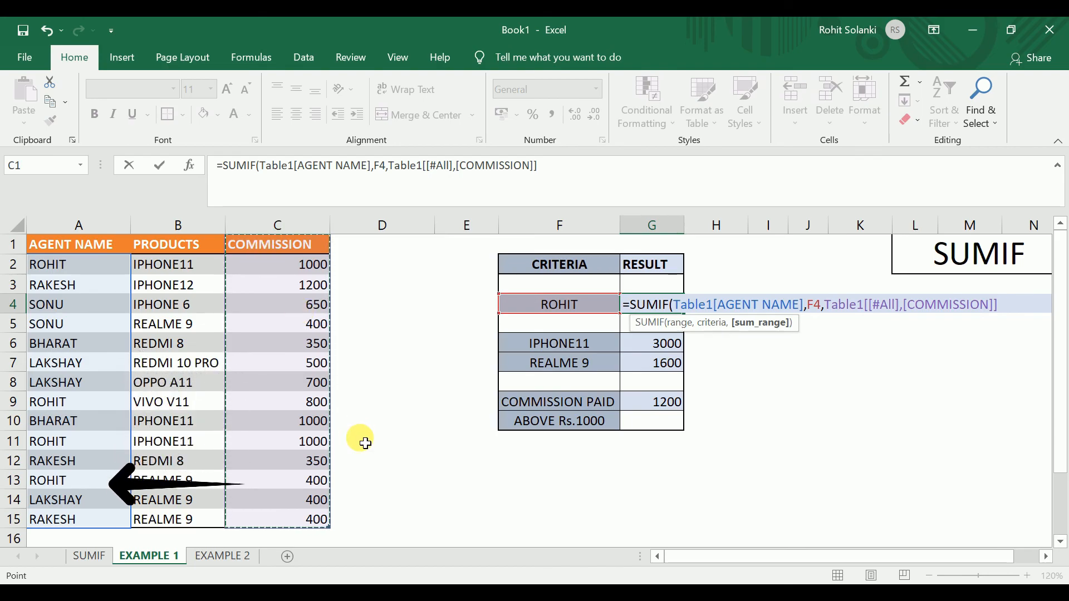
key(Return)
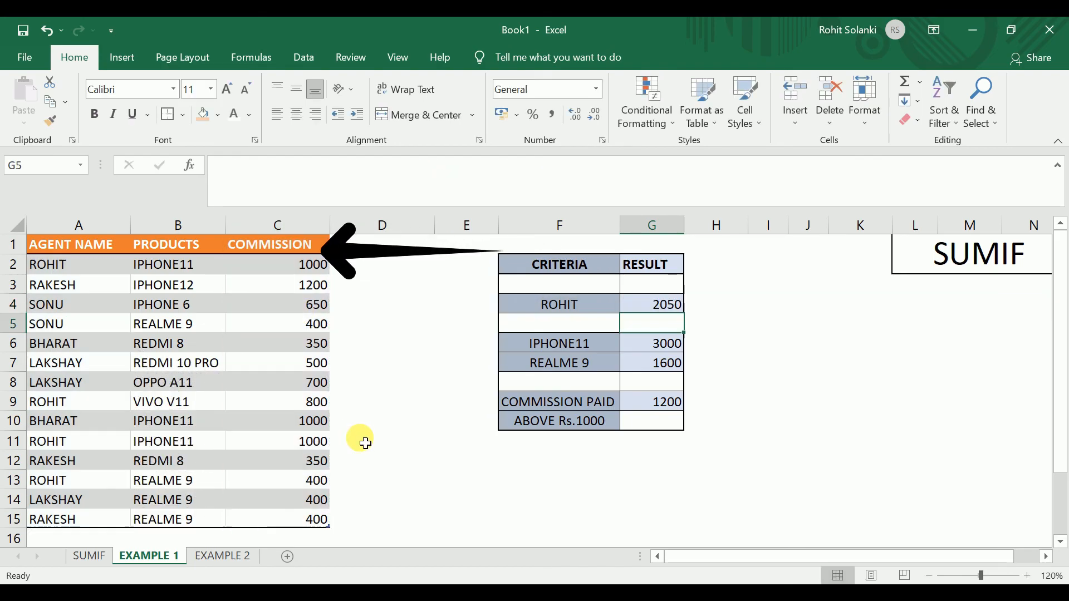
click(652, 309)
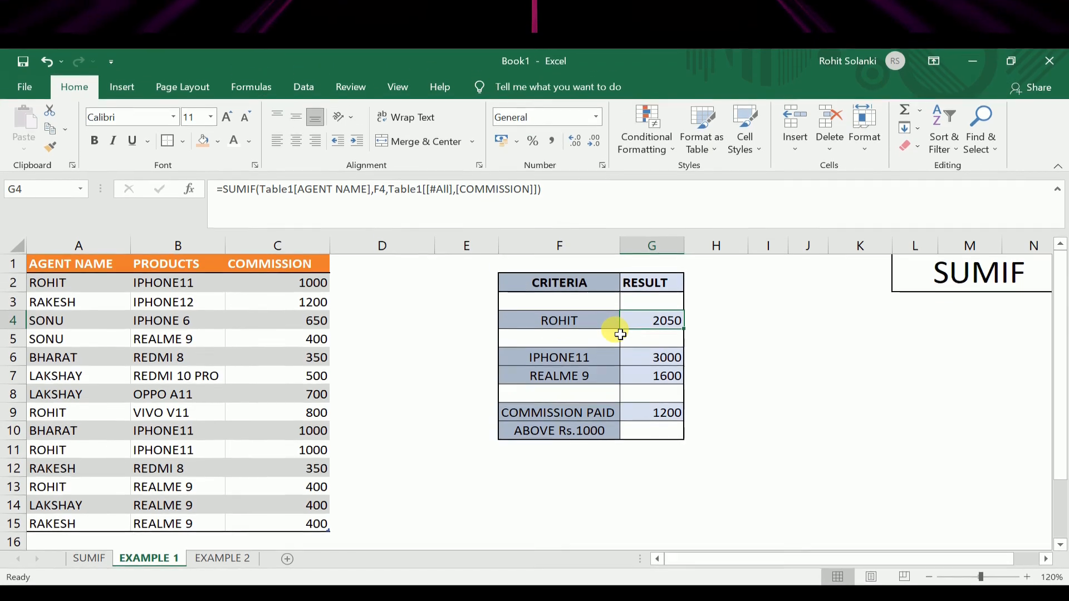
click(557, 305)
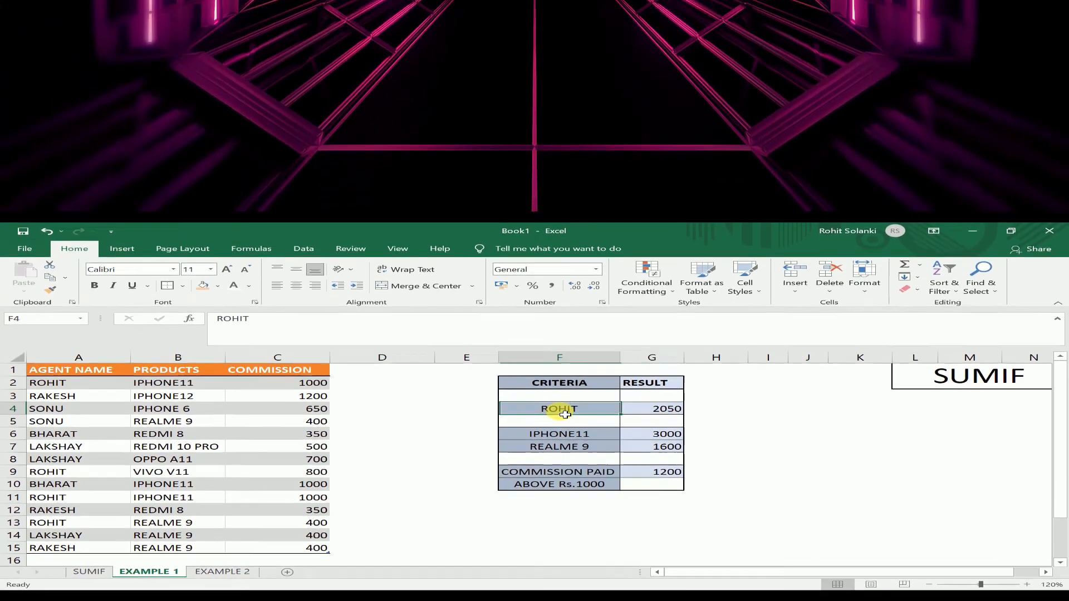